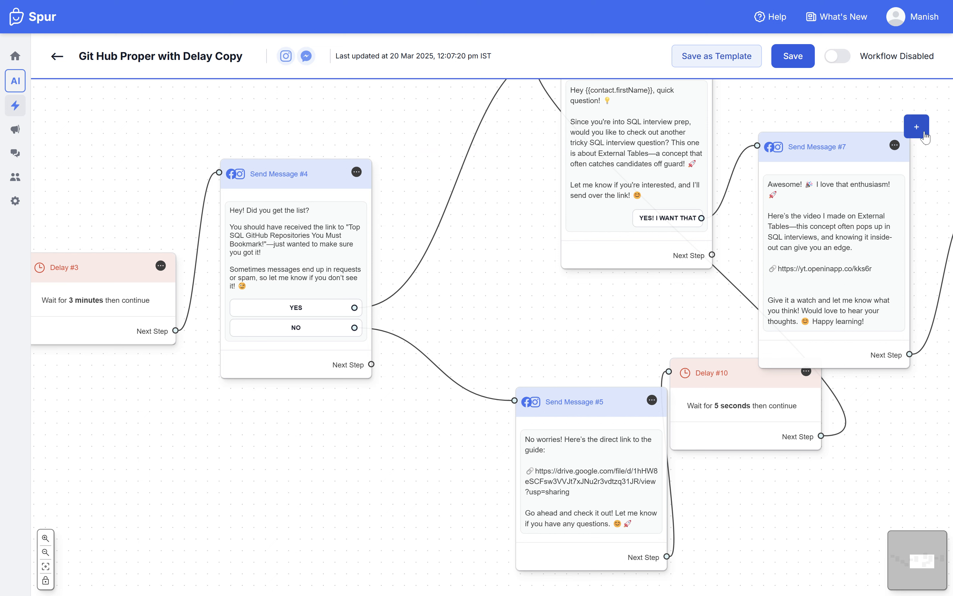
# Step: Add an Action node to the workflow and give it a Save in Workflow Column action
pyautogui.click(924, 134)
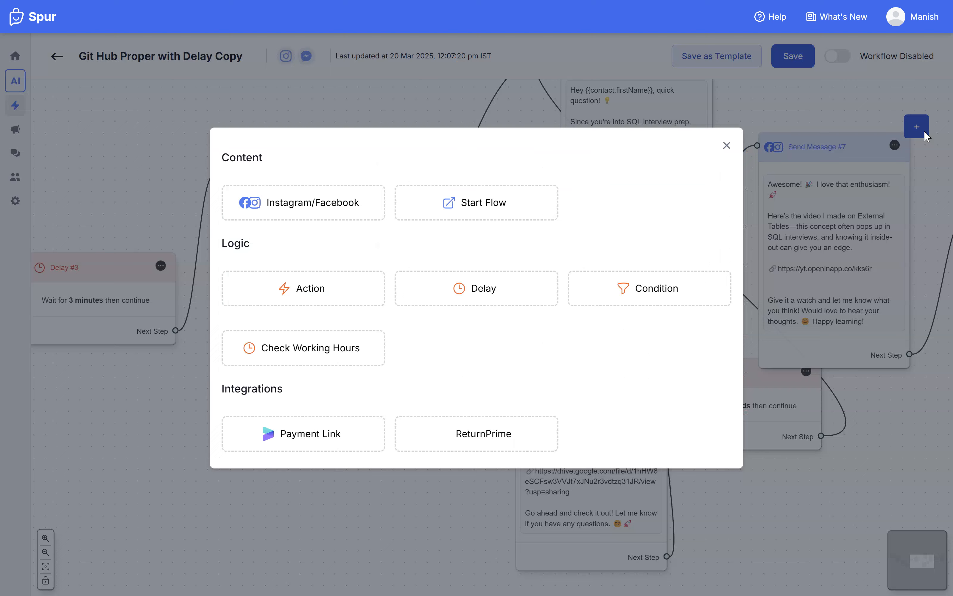
pyautogui.click(297, 281)
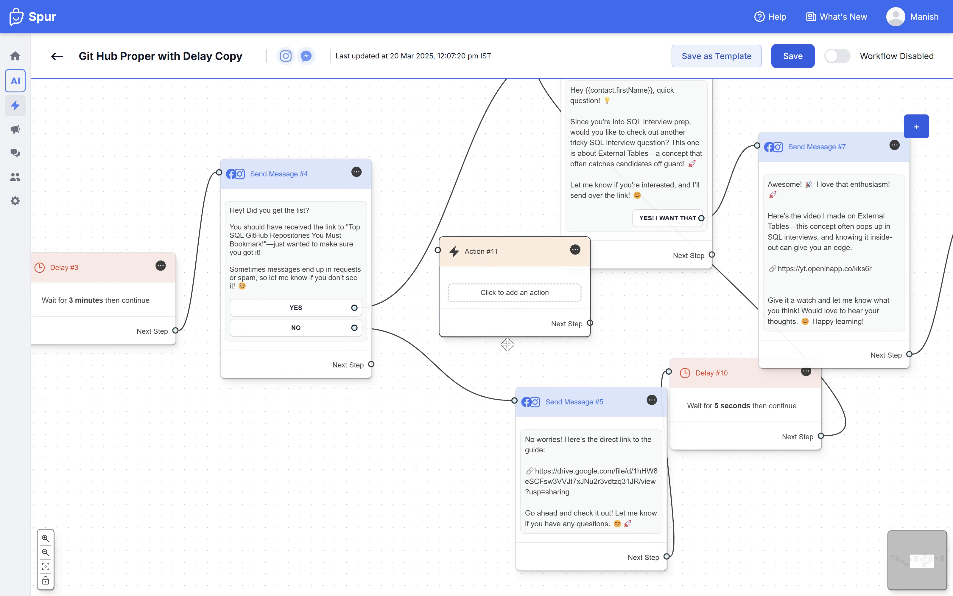
pyautogui.click(501, 293)
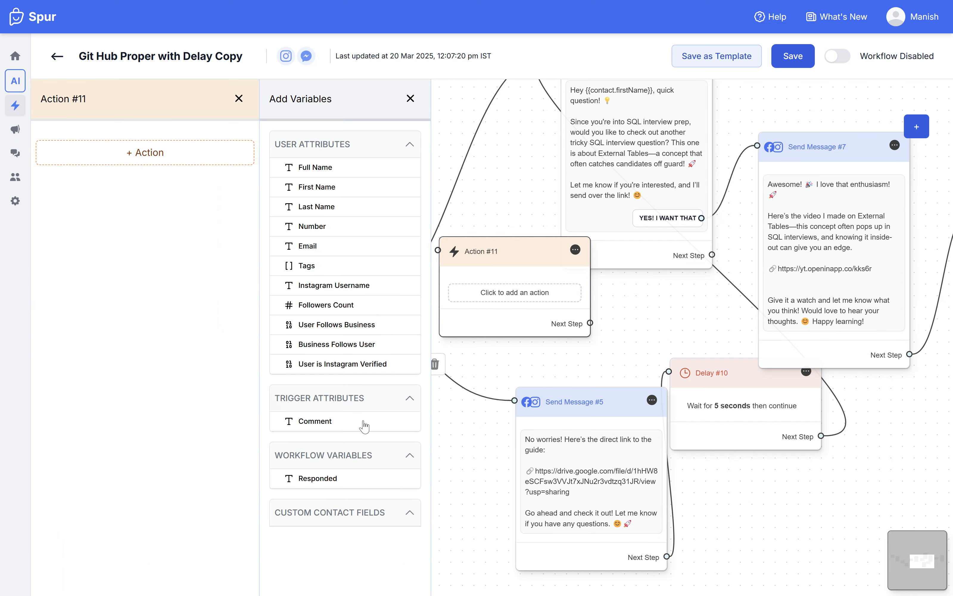
pyautogui.click(136, 160)
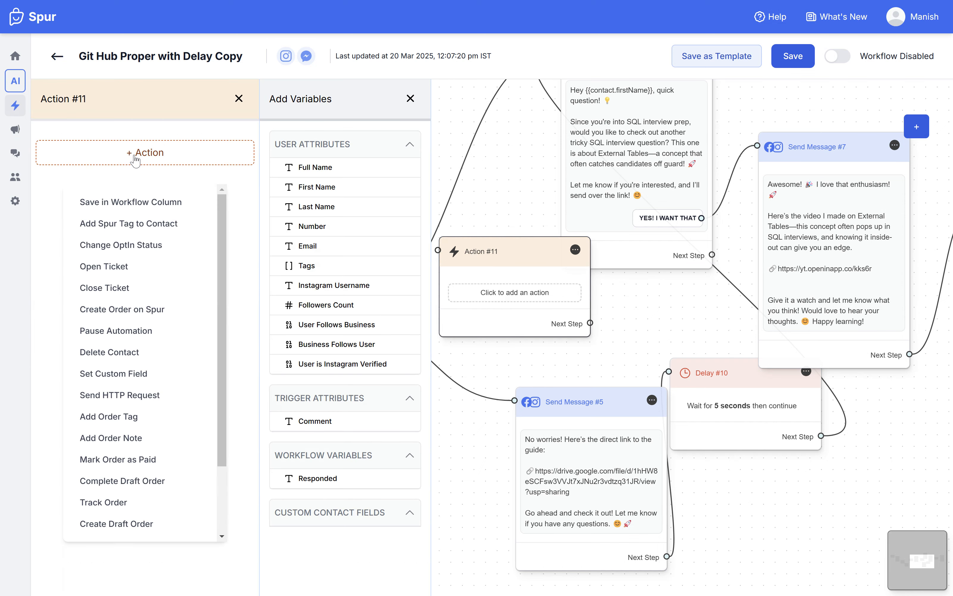
pyautogui.click(123, 203)
# Step: Set the new action's column name to Responded and its data to Yes
pyautogui.click(103, 160)
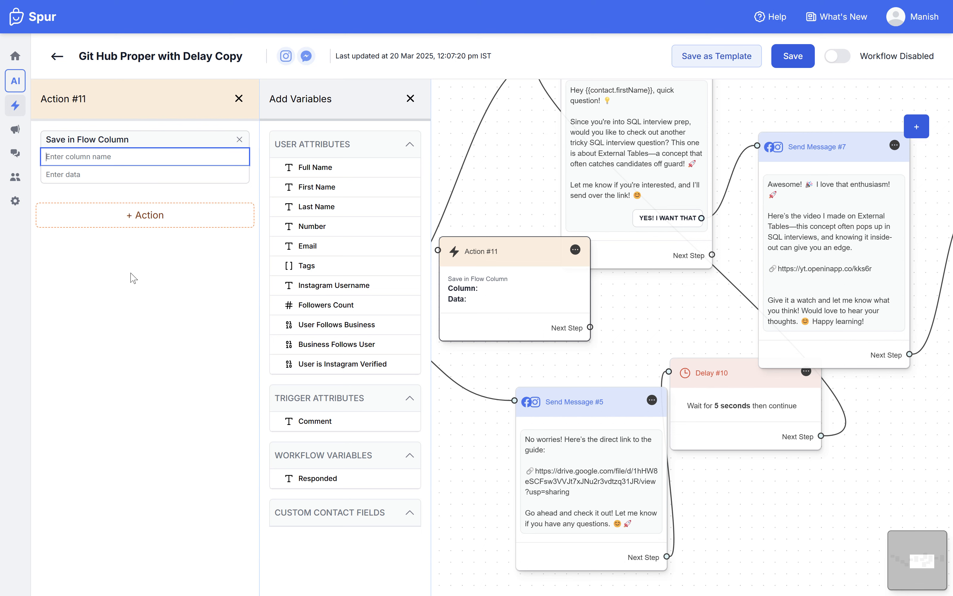
pyautogui.write('Responded')
pyautogui.click(75, 176)
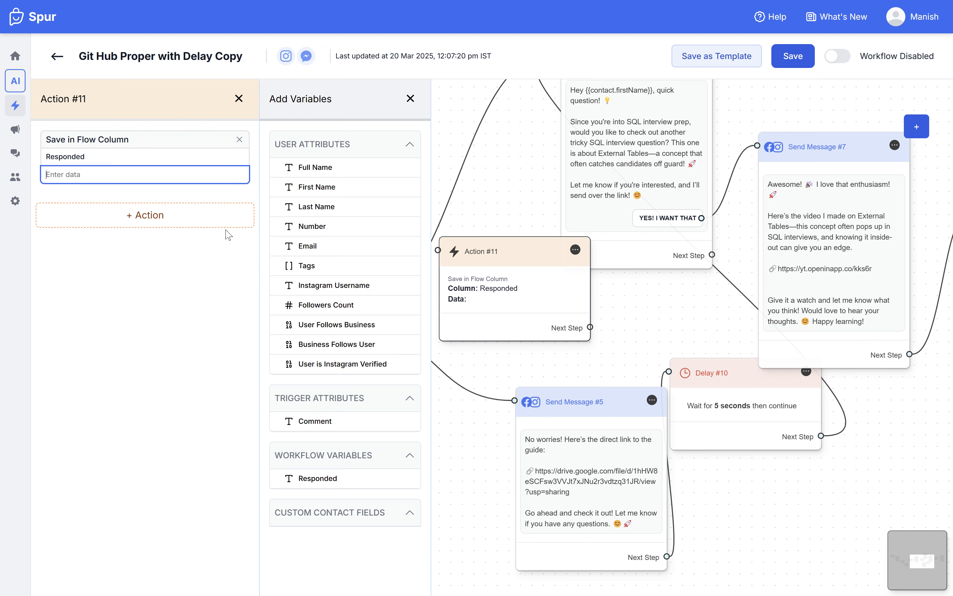
pyautogui.write('Yes')
pyautogui.click(238, 98)
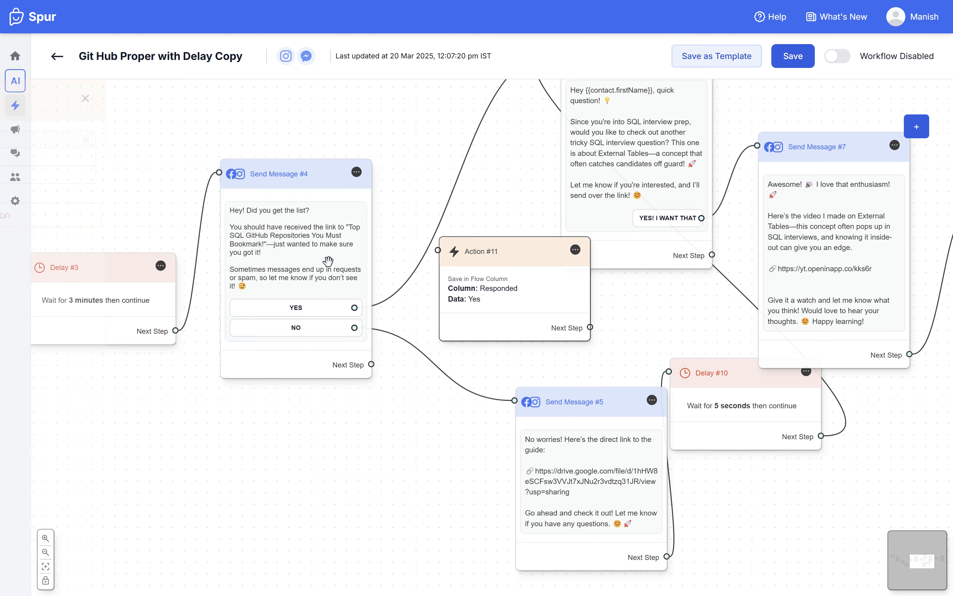
pyautogui.click(490, 299)
pyautogui.click(238, 99)
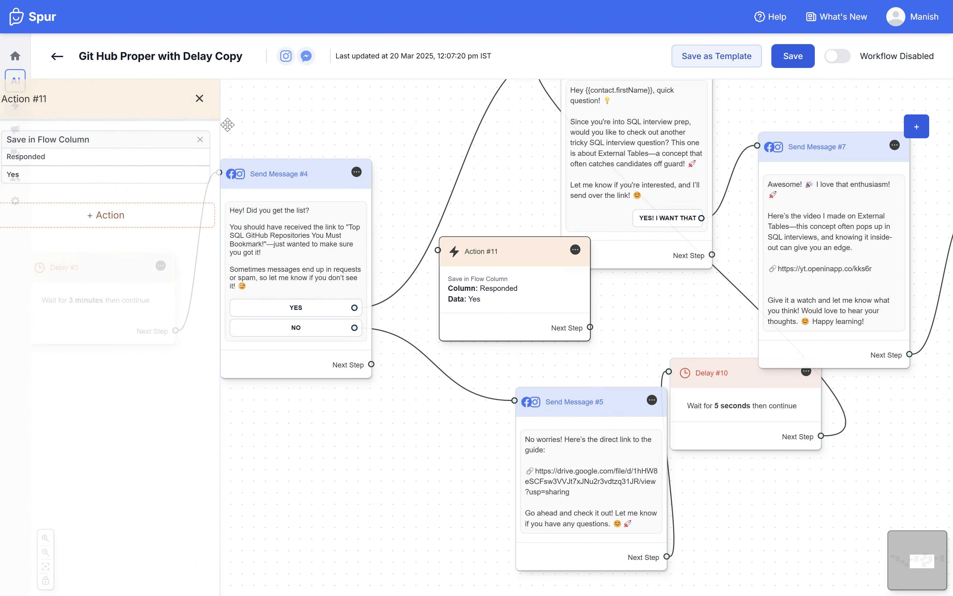
# Step: Move the Responded action node up beside Send Message #4, duplicate it, and place the copy beneath the original
pyautogui.moveTo(564, 259); pyautogui.dragTo(521, 182)
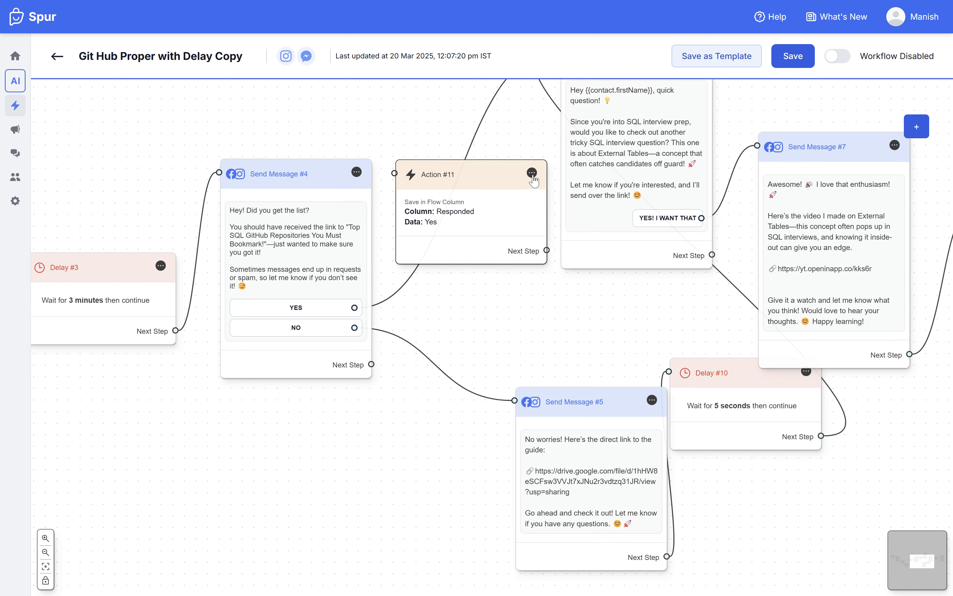
pyautogui.click(532, 175)
pyautogui.click(544, 144)
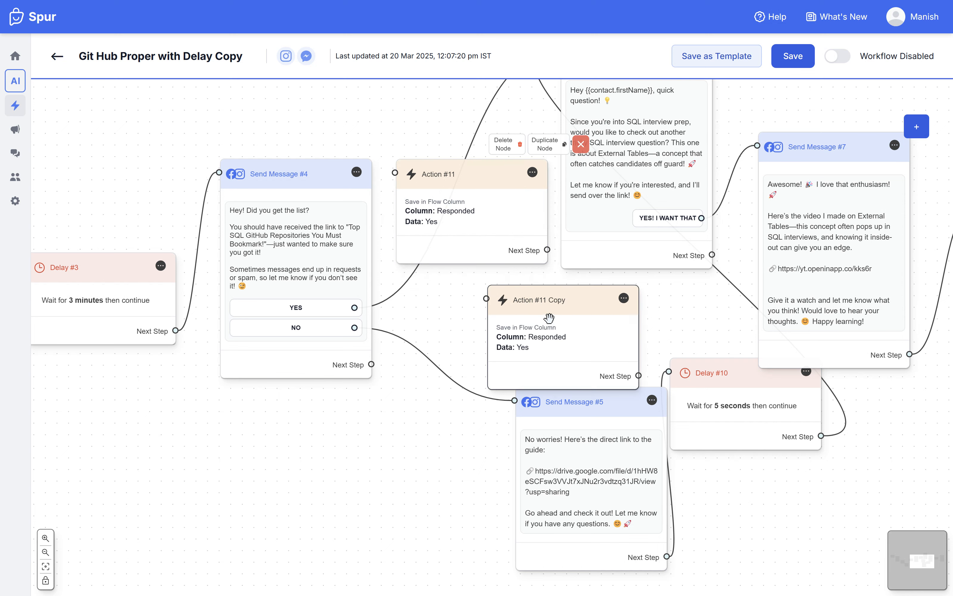
pyautogui.moveTo(549, 318); pyautogui.dragTo(445, 316)
# Step: Set the data of the duplicated action node to No
pyautogui.click(446, 316)
pyautogui.click(118, 176)
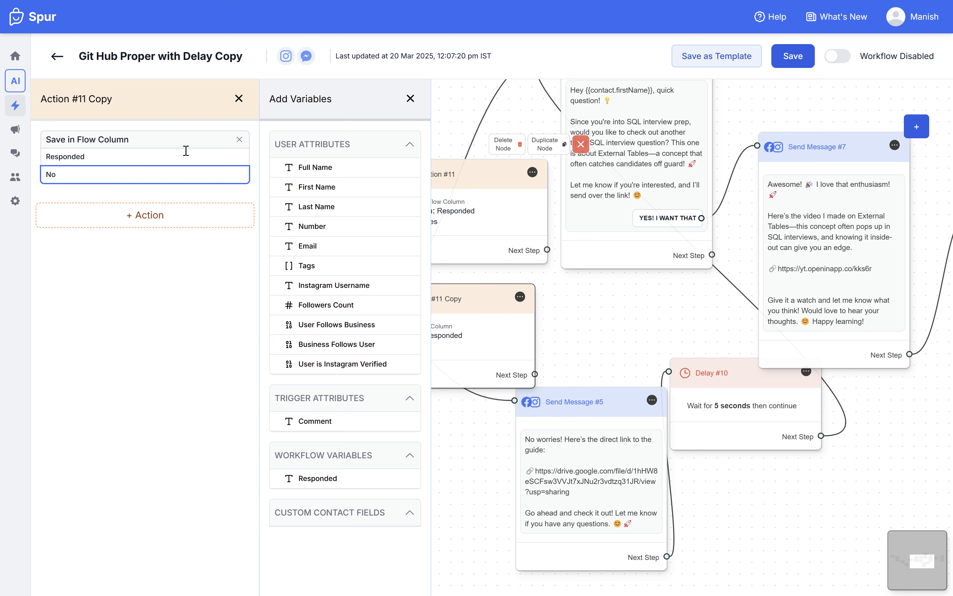
pyautogui.write('No')
pyautogui.click(239, 98)
# Step: Rearrange the Yes and No action nodes, one above the other, between Send Message #4 and Send Message #6
pyautogui.moveTo(493, 199); pyautogui.dragTo(508, 174)
pyautogui.click(599, 135)
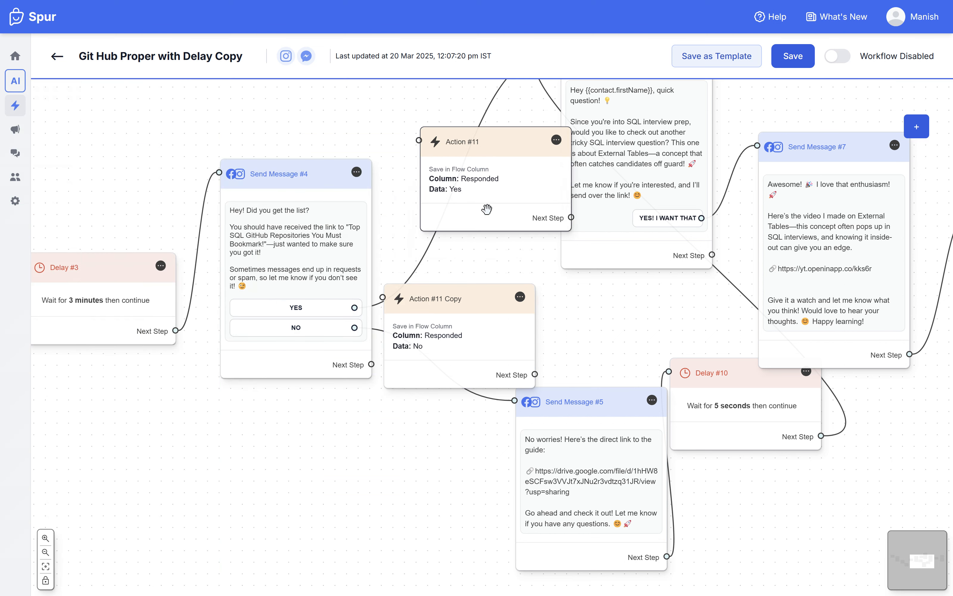
pyautogui.moveTo(475, 314); pyautogui.dragTo(558, 272)
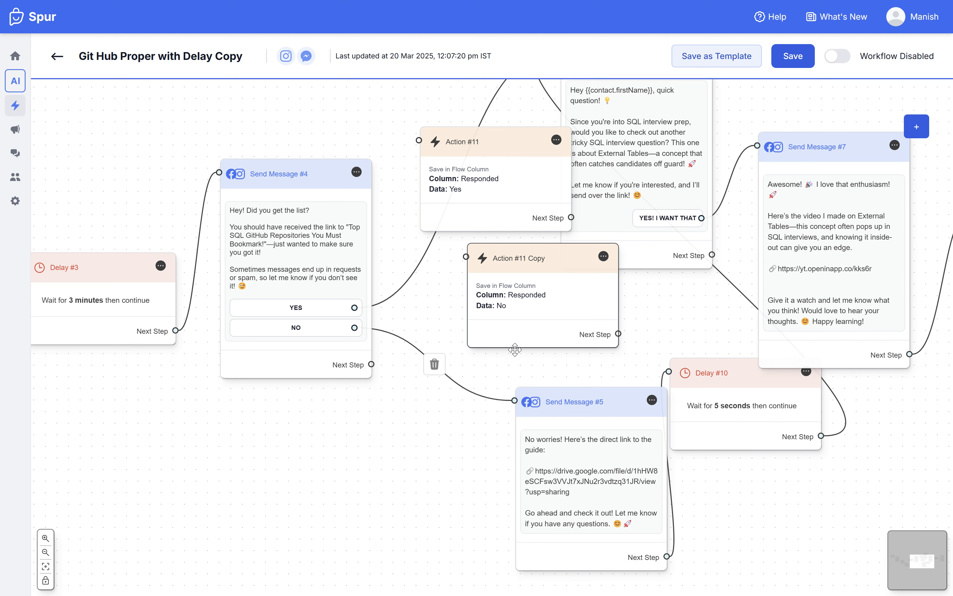
pyautogui.moveTo(513, 324); pyautogui.dragTo(475, 320)
# Step: Add a Condition node and place it just below Send Message #4
pyautogui.click(916, 120)
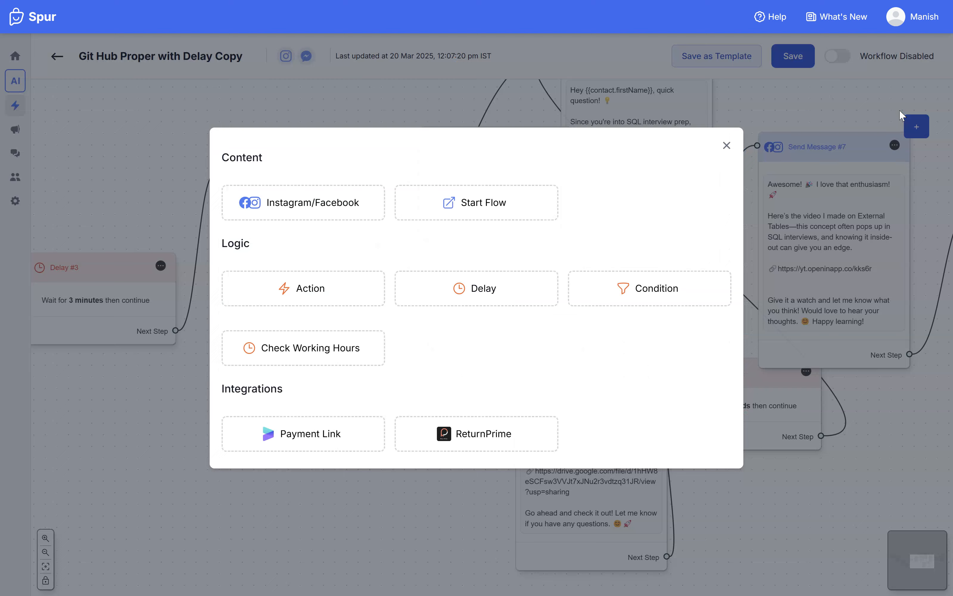
pyautogui.click(634, 298)
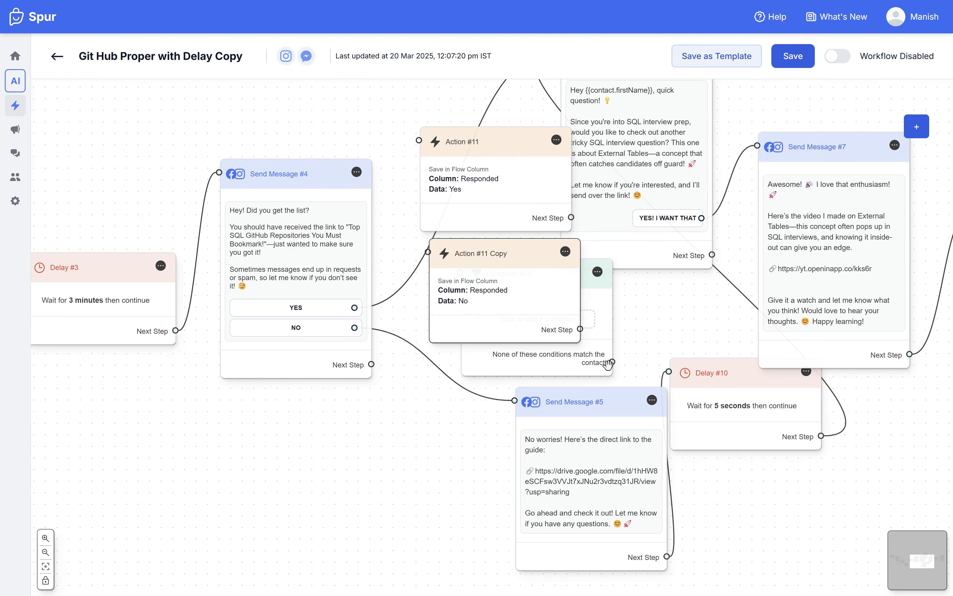
pyautogui.moveTo(603, 295); pyautogui.dragTo(411, 291)
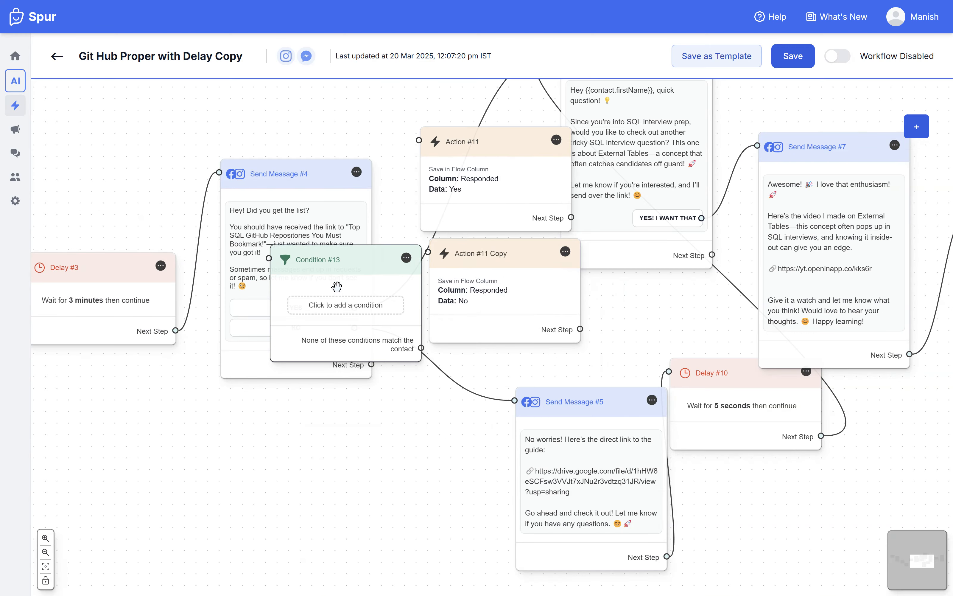
pyautogui.moveTo(335, 295); pyautogui.dragTo(363, 382)
# Step: Add a condition group requiring the workflow variable Responded to have any value, and move the condition node below the No action
pyautogui.click(373, 400)
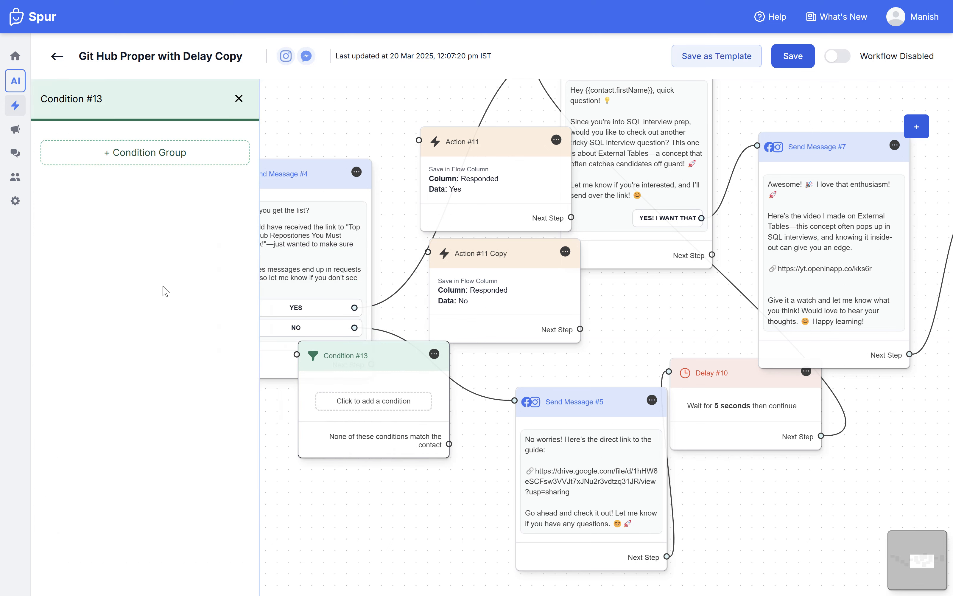
pyautogui.click(141, 169)
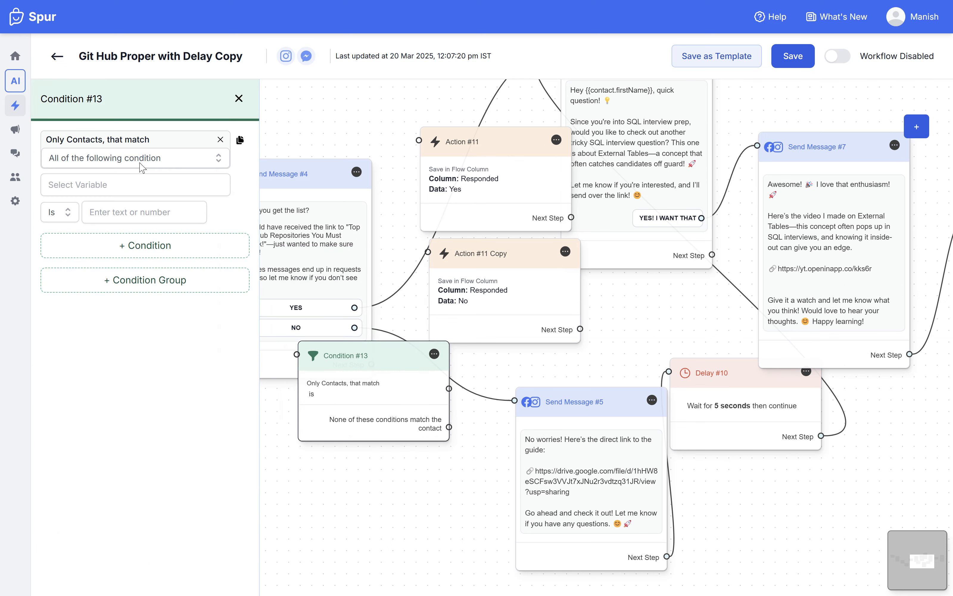
pyautogui.click(98, 189)
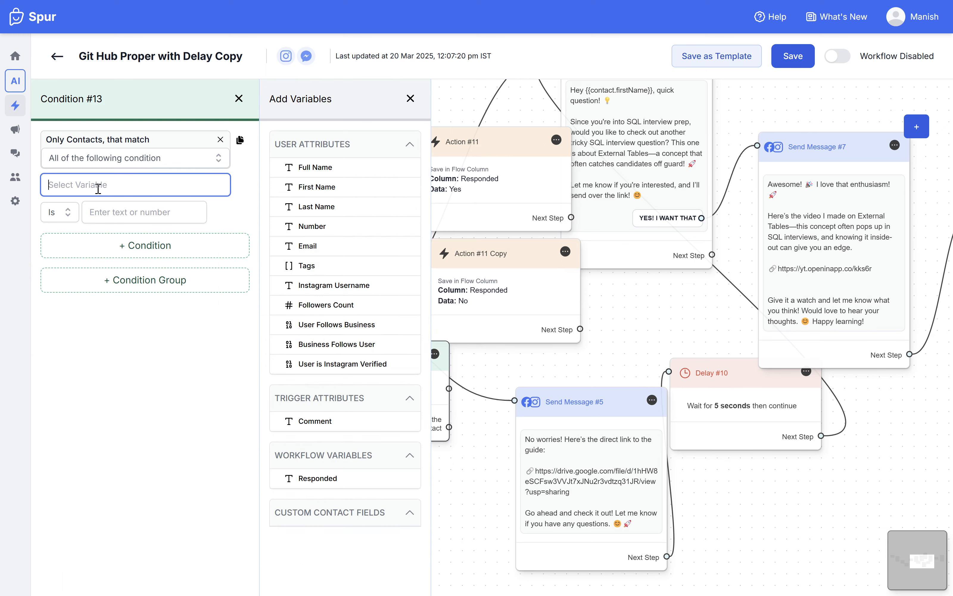
pyautogui.click(337, 479)
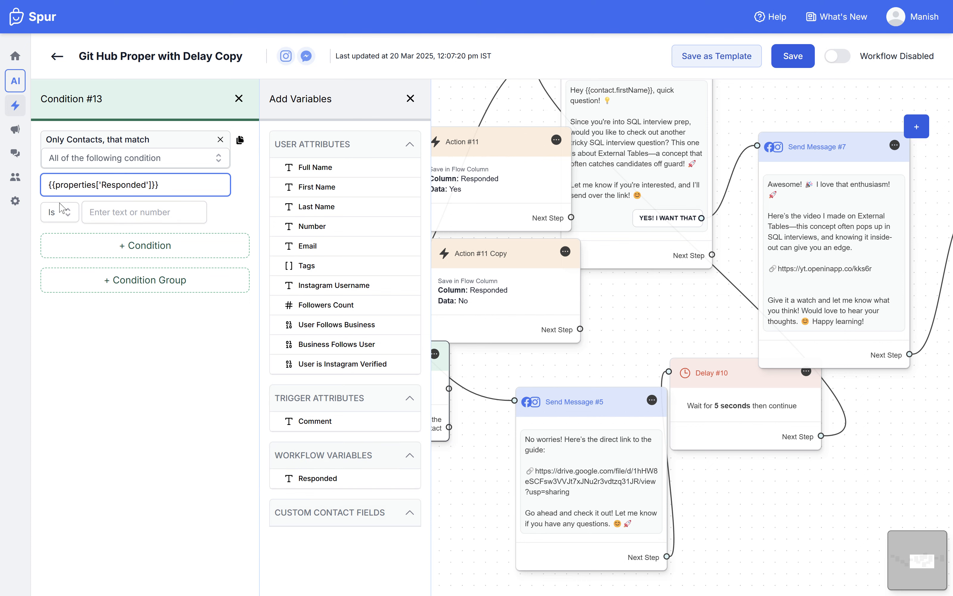
pyautogui.click(63, 212)
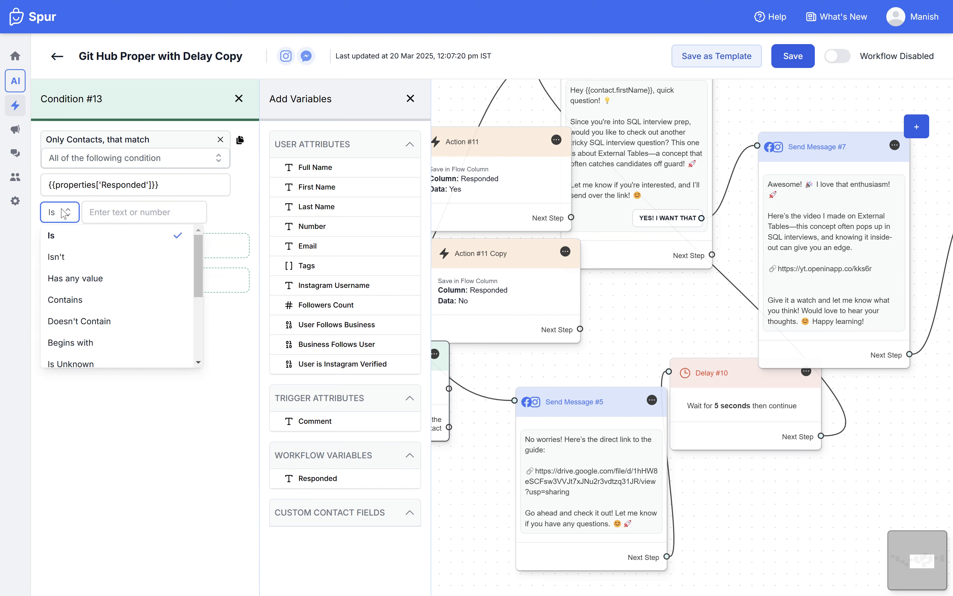
pyautogui.click(67, 282)
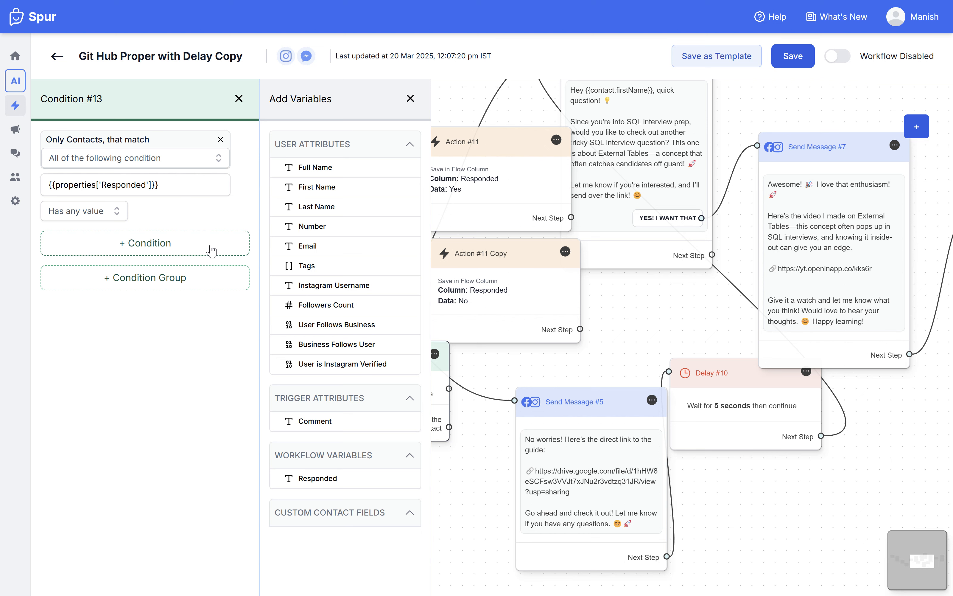
pyautogui.click(239, 99)
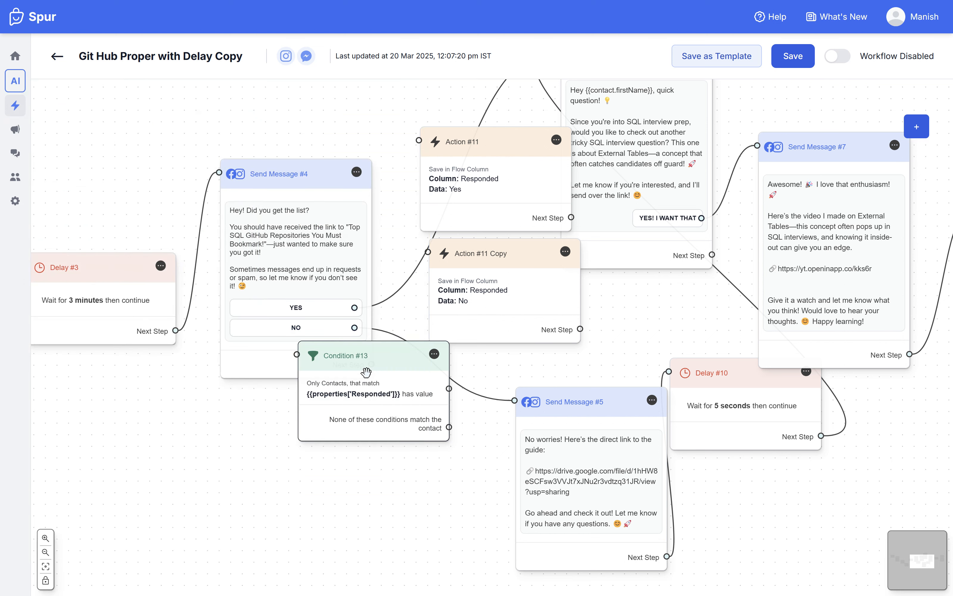
pyautogui.moveTo(368, 371); pyautogui.dragTo(491, 400)
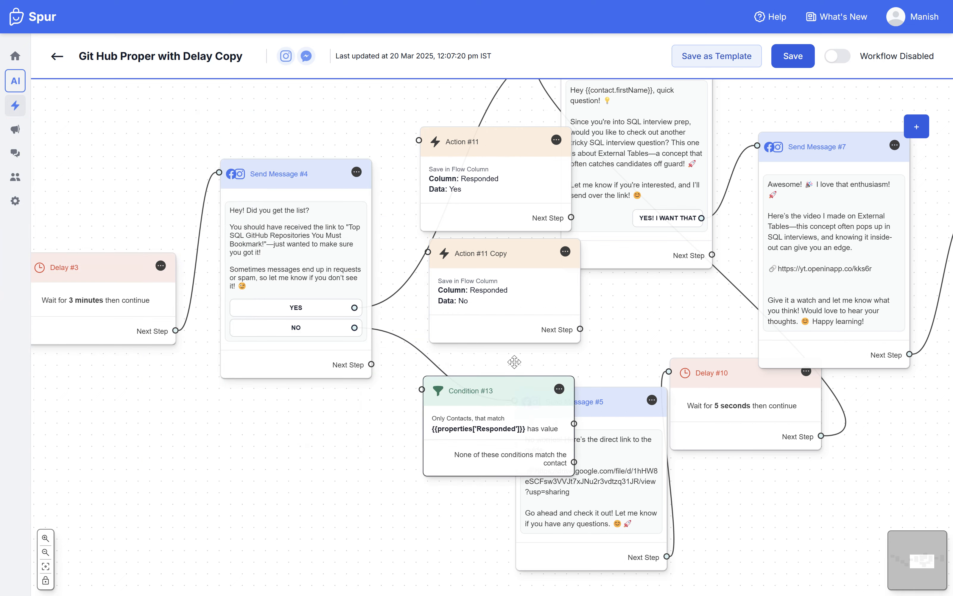
# Step: Add a Delay node and place it in the empty space below Send Message #4
pyautogui.moveTo(637, 350); pyautogui.dragTo(609, 289)
pyautogui.click(916, 127)
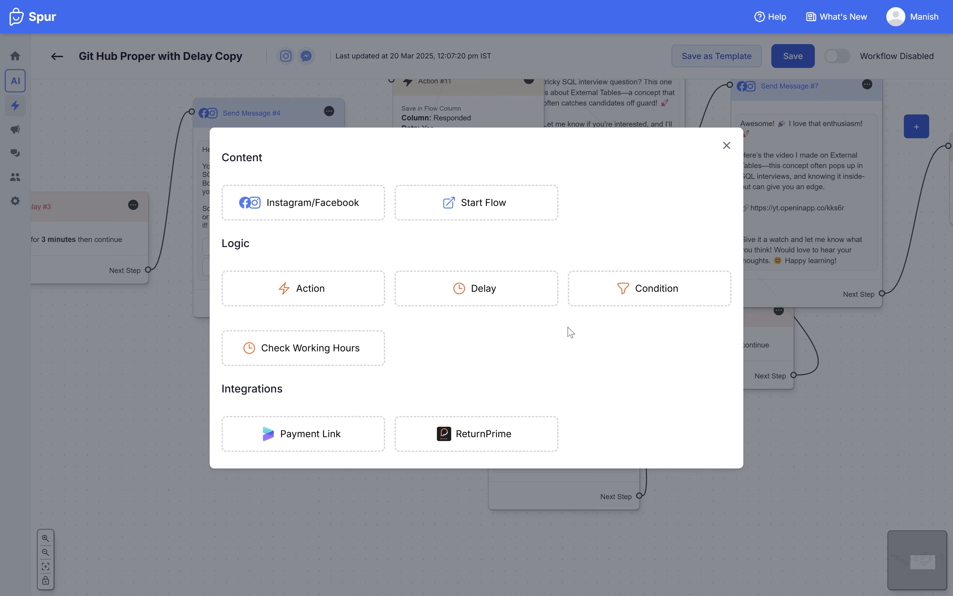
pyautogui.click(453, 303)
pyautogui.moveTo(566, 293); pyautogui.dragTo(304, 396)
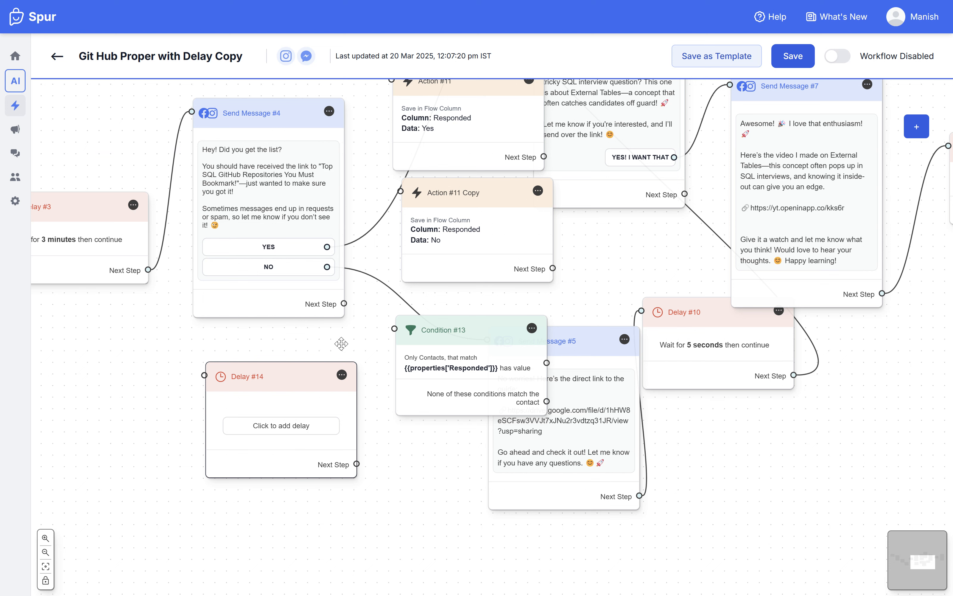
# Step: Set the new delay node's waiting time to 2 hours
pyautogui.click(244, 433)
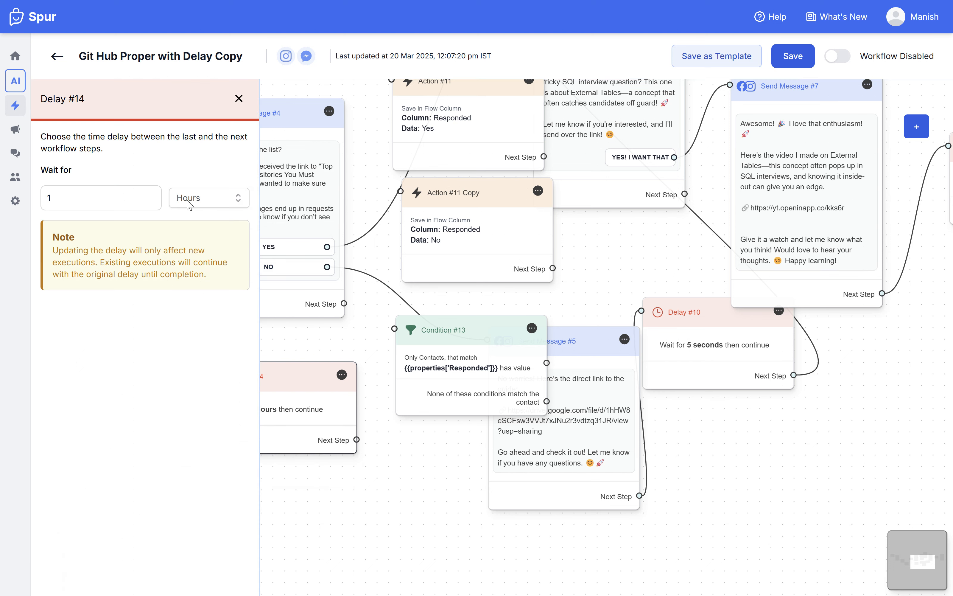
pyautogui.click(186, 196)
pyautogui.click(114, 198)
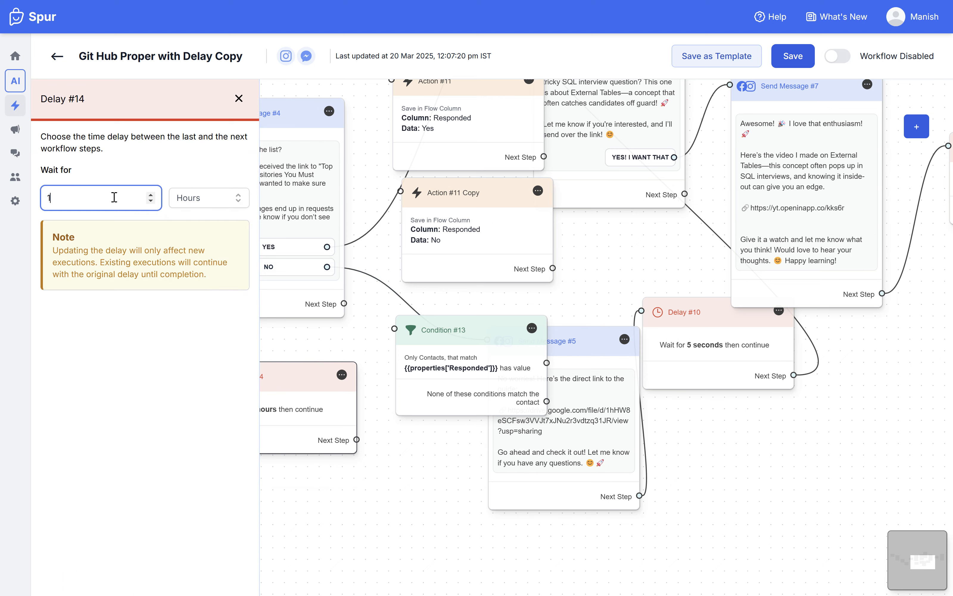
pyautogui.press('BackSpace')
pyautogui.write('2')
pyautogui.click(238, 98)
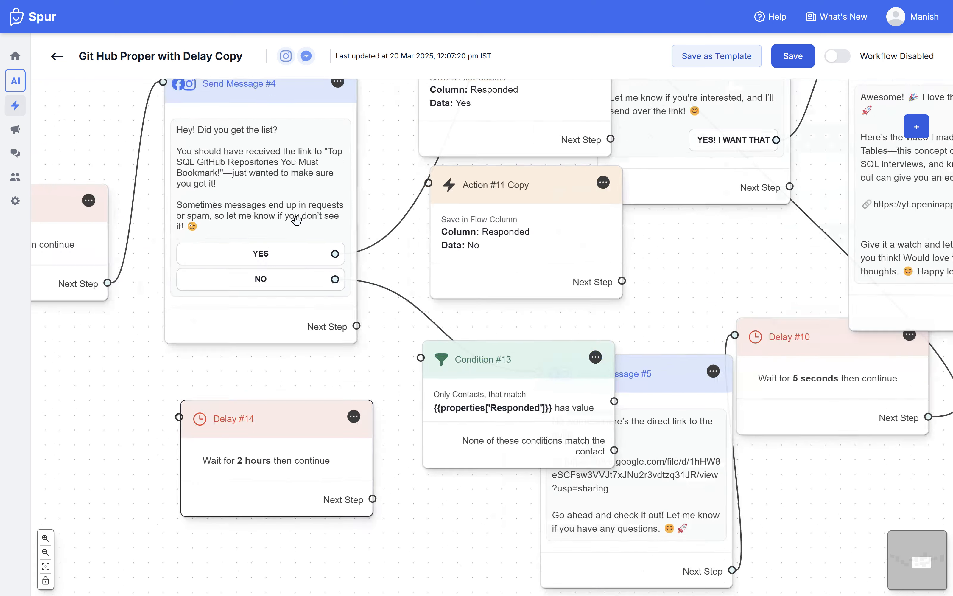
# Step: Spread out the condition node and the two Responded action nodes to clear space beside Send Message #4
pyautogui.scroll(5, 285, 217)
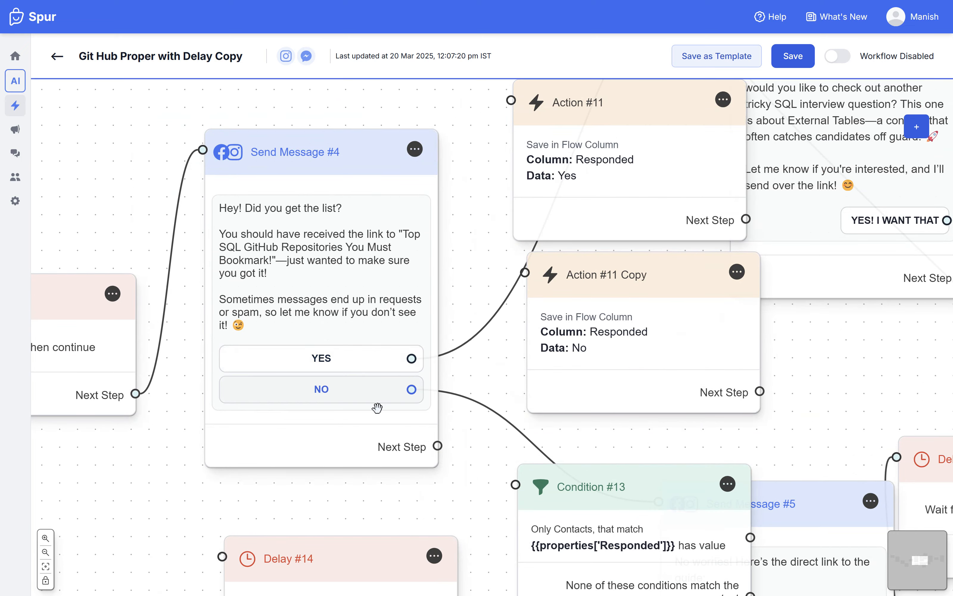
pyautogui.scroll(-3, 431, 511)
pyautogui.hscroll(3, 431, 510)
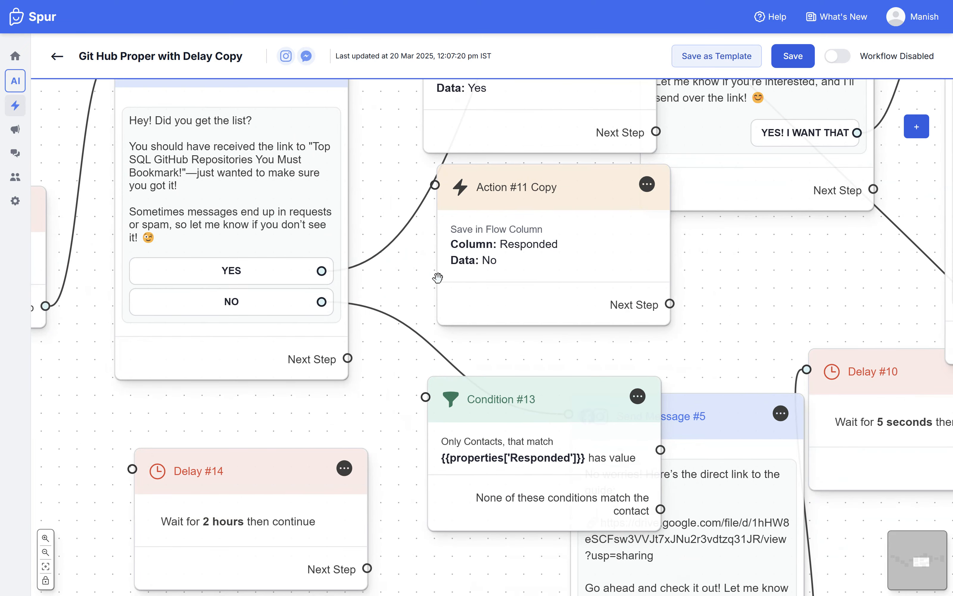
pyautogui.scroll(-5, 551, 353)
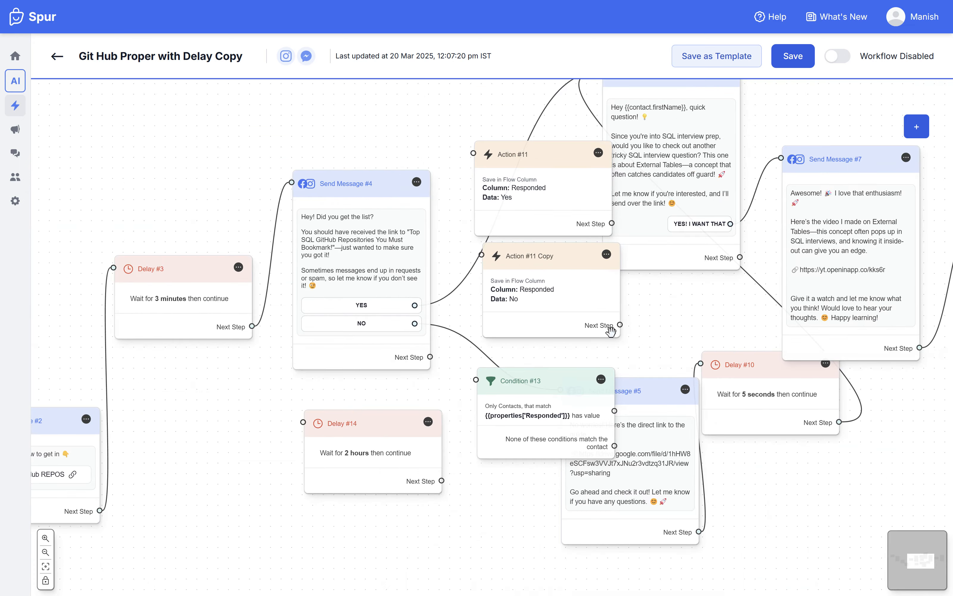
pyautogui.scroll(-2, 664, 323)
pyautogui.hscroll(2, 663, 323)
pyautogui.moveTo(489, 374); pyautogui.dragTo(578, 355)
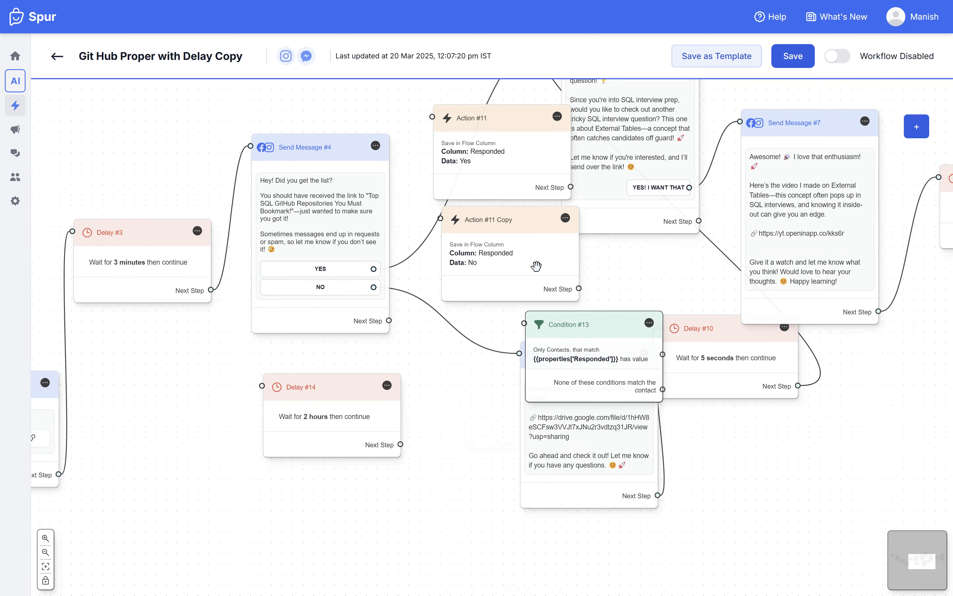
pyautogui.moveTo(506, 237); pyautogui.dragTo(543, 258)
pyautogui.moveTo(495, 148); pyautogui.dragTo(501, 125)
pyautogui.moveTo(502, 202); pyautogui.dragTo(493, 284)
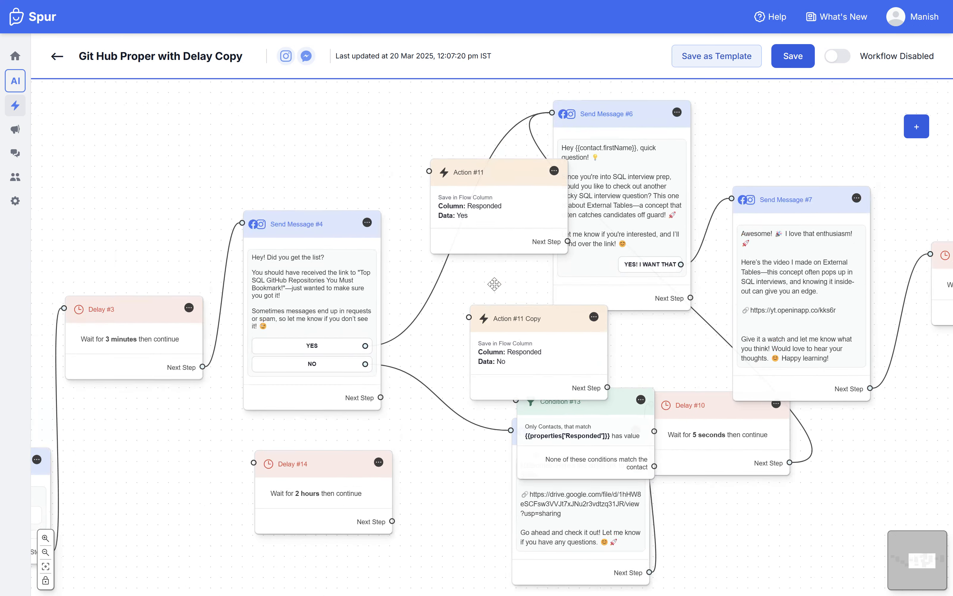
# Step: Move the Yes action node closer to Send Message #4 and delete the connection from its YES button to Send Message #6
pyautogui.moveTo(481, 220)
pyautogui.mouseDown()
pyautogui.moveTo(424, 137)
pyautogui.moveTo(459, 276)
pyautogui.mouseUp()
pyautogui.click(457, 236)
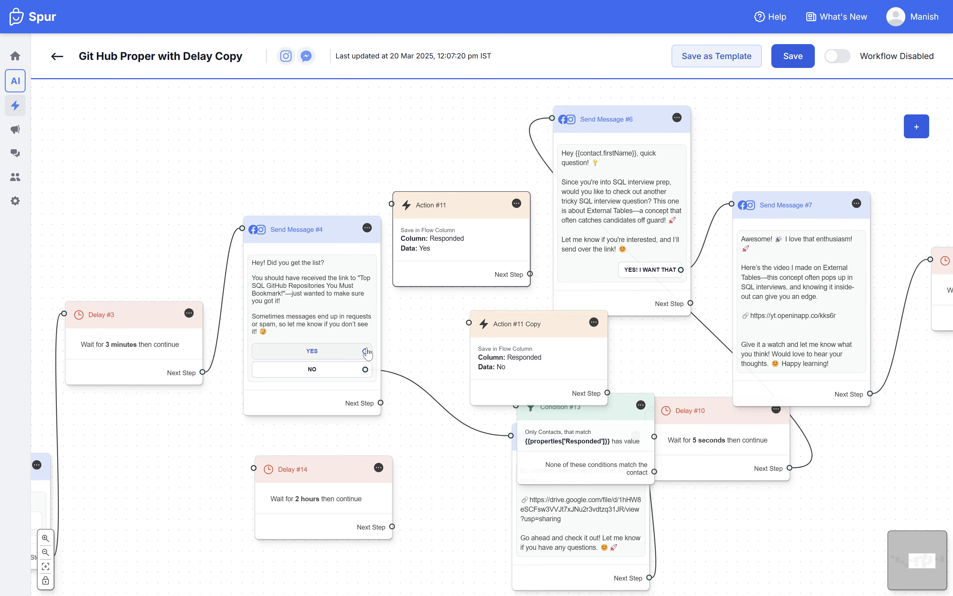
# Step: Connect Send Message #4's YES button to the Yes action node and that action's next step to Send Message #6, repositioning the action between them
pyautogui.moveTo(365, 350)
pyautogui.mouseDown()
pyautogui.moveTo(408, 221)
pyautogui.moveTo(417, 229)
pyautogui.mouseUp()
pyautogui.moveTo(530, 274); pyautogui.dragTo(594, 175)
pyautogui.moveTo(444, 242)
pyautogui.mouseDown()
pyautogui.moveTo(441, 198)
pyautogui.moveTo(424, 181)
pyautogui.mouseUp()
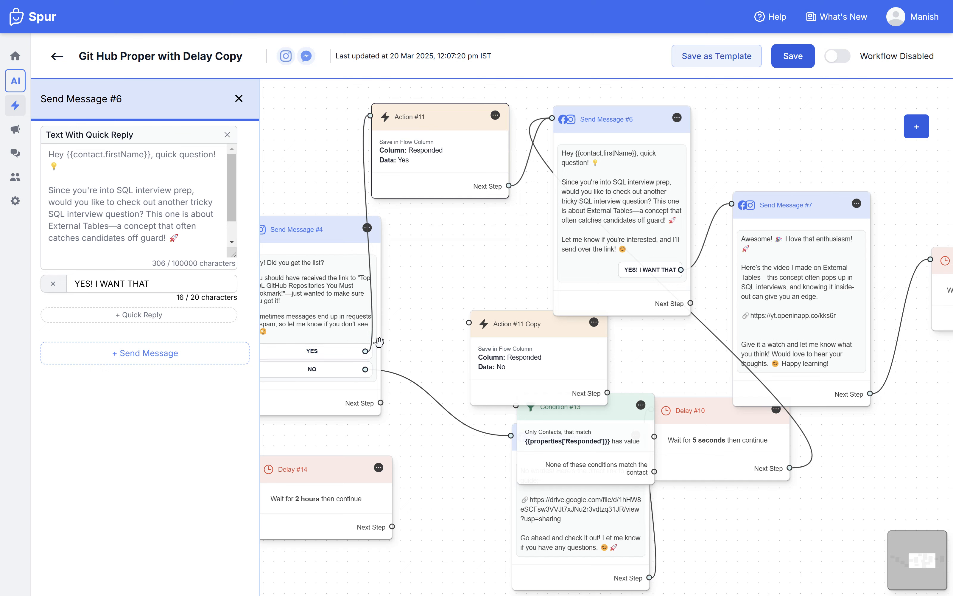
pyautogui.moveTo(421, 145); pyautogui.dragTo(443, 158)
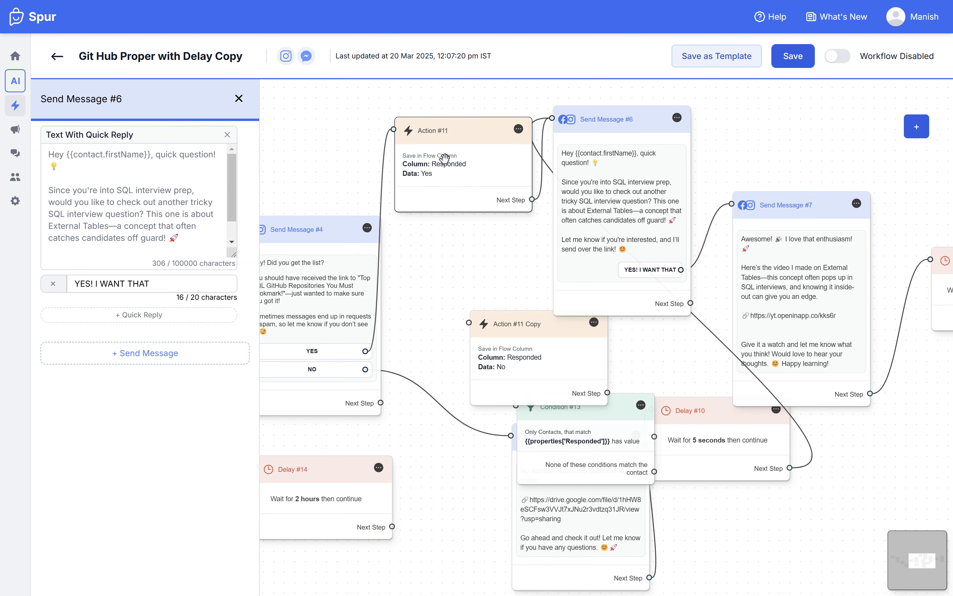
pyautogui.scroll(3, 456, 159)
pyautogui.scroll(-3, 453, 308)
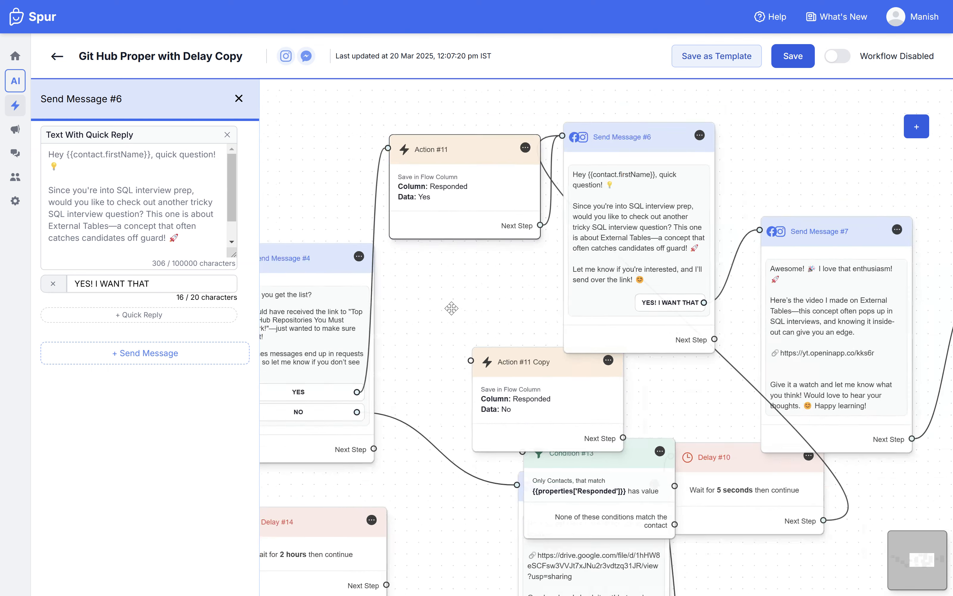
# Step: Delete the connection from the NO button to Send Message #5, then move the No action beside Send Message #4 and the condition node out of the way
pyautogui.moveTo(454, 308); pyautogui.dragTo(549, 181)
pyautogui.scroll(3, 473, 316)
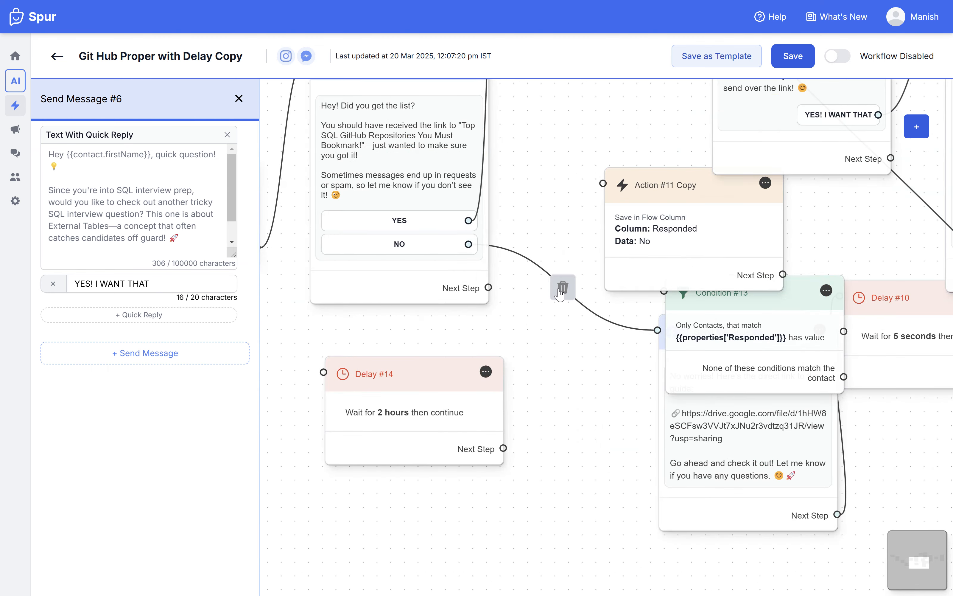
pyautogui.click(560, 286)
pyautogui.moveTo(683, 228); pyautogui.dragTo(569, 203)
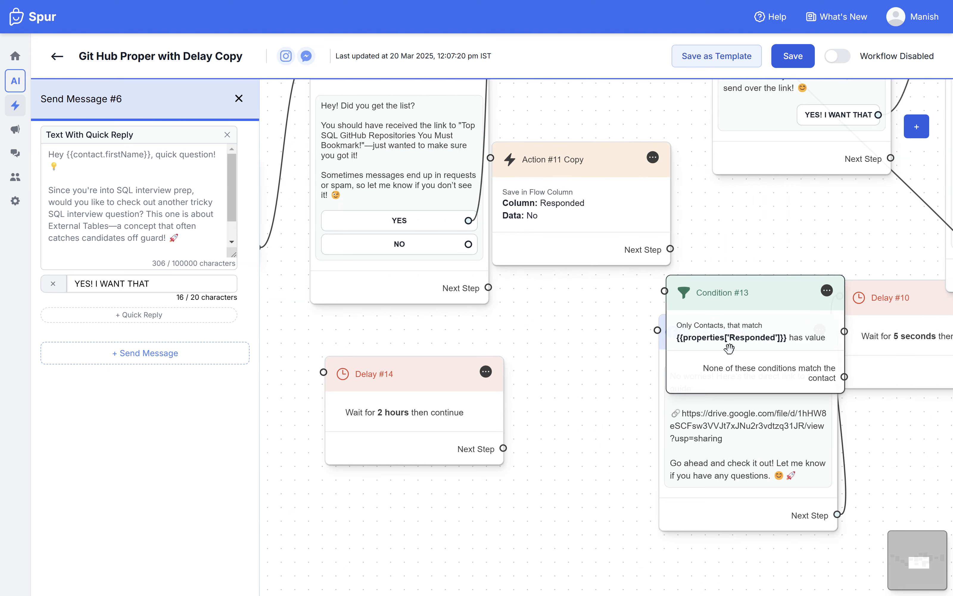
pyautogui.moveTo(728, 340); pyautogui.dragTo(784, 403)
# Step: Connect Send Message #4's NO button to the No action node and that action's next step to Send Message #5
pyautogui.moveTo(468, 244); pyautogui.dragTo(536, 195)
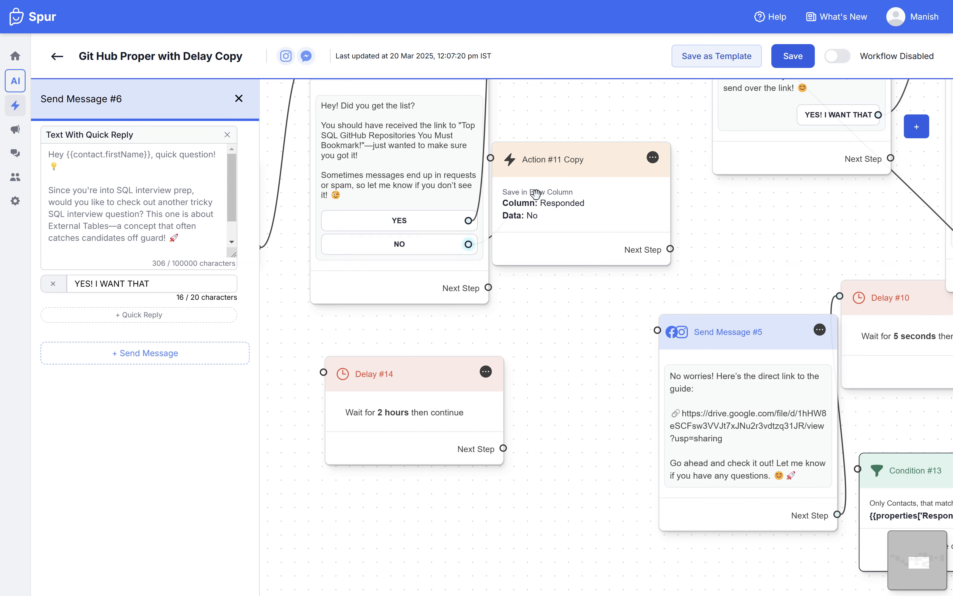
pyautogui.click(536, 195)
pyautogui.moveTo(584, 220); pyautogui.dragTo(600, 256)
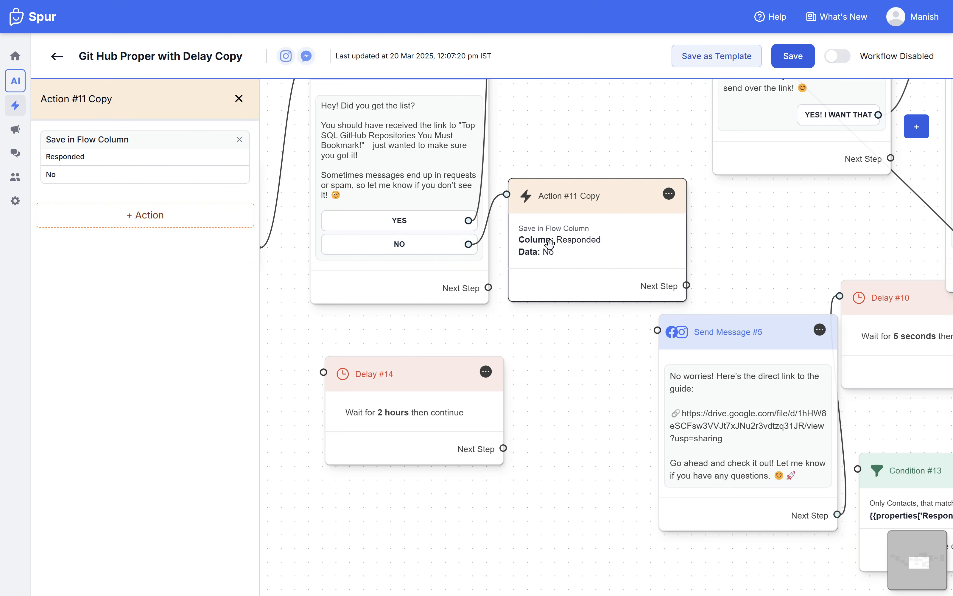
pyautogui.moveTo(686, 287); pyautogui.dragTo(702, 354)
pyautogui.click(703, 355)
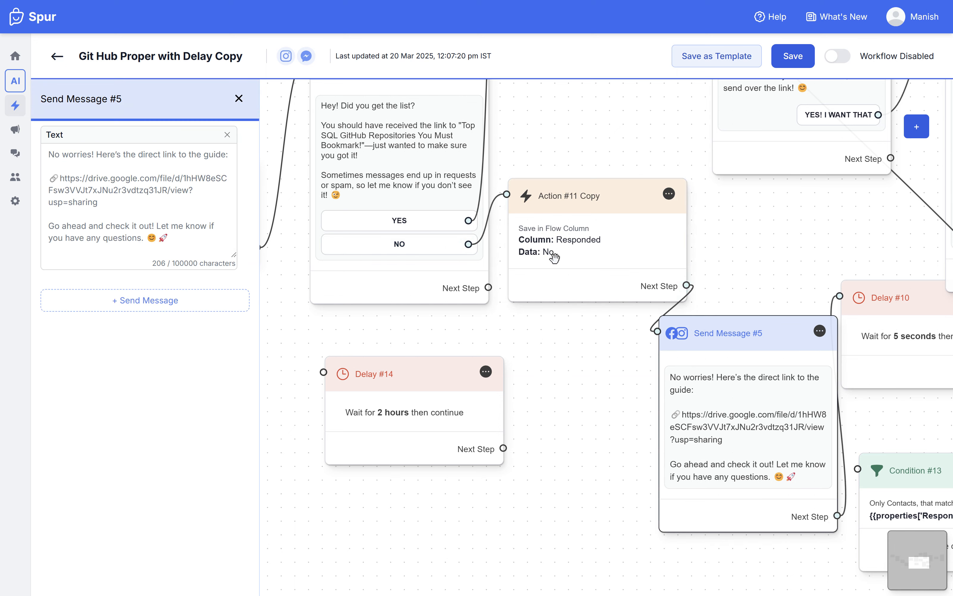
pyautogui.scroll(5, 712, 268)
pyautogui.scroll(2, 609, 268)
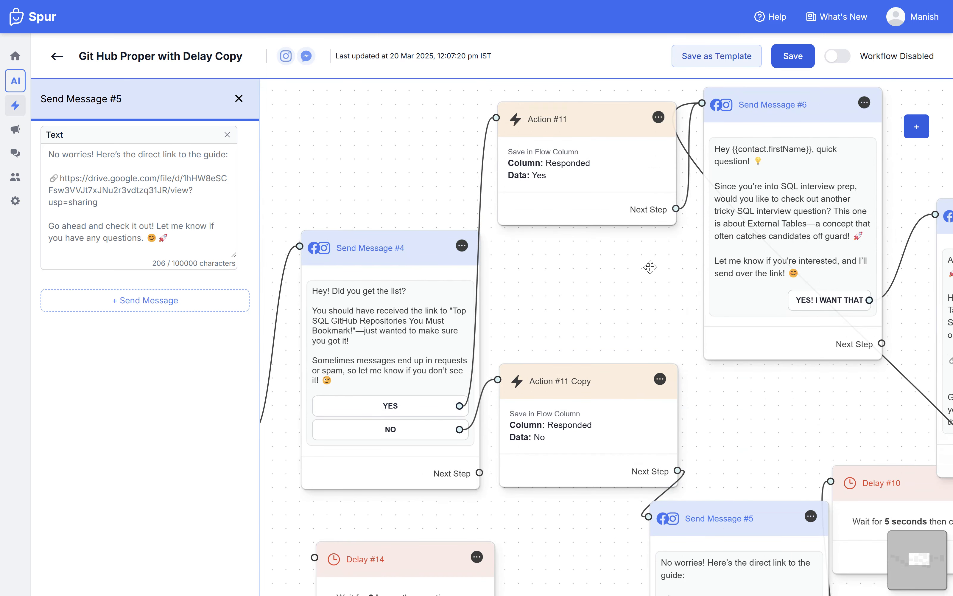
pyautogui.click(239, 98)
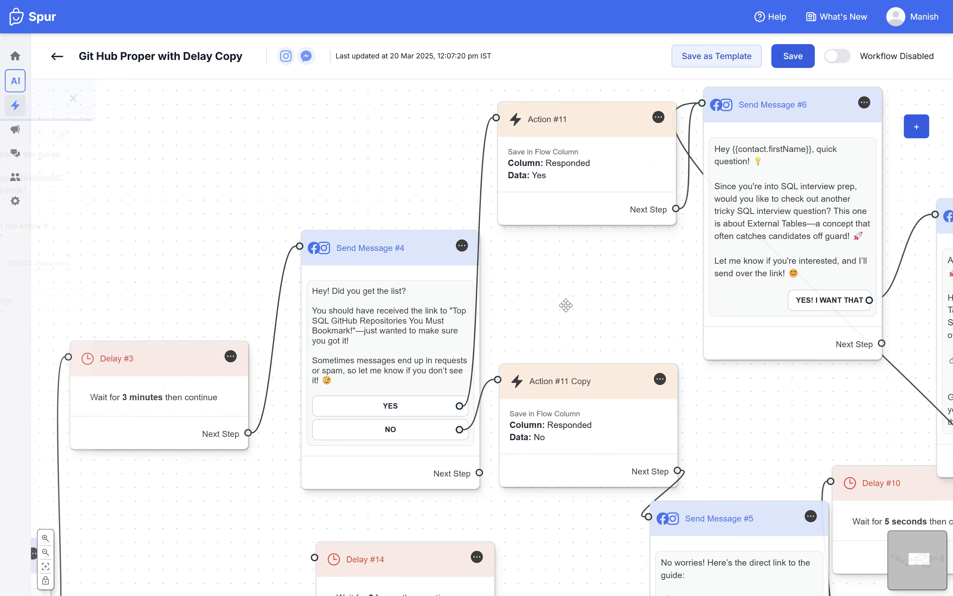
# Step: Reposition the 2-hour delay node below Send Message #4 and connect the message's next step to it
pyautogui.scroll(-3, 583, 305)
pyautogui.scroll(-4, 599, 307)
pyautogui.hscroll(3, 600, 307)
pyautogui.moveTo(345, 326); pyautogui.dragTo(382, 369)
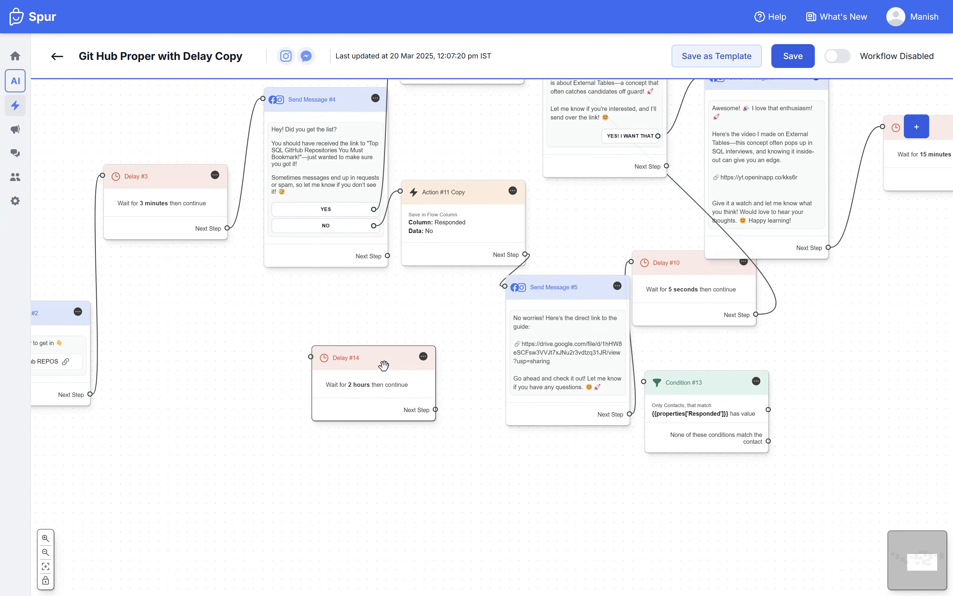
pyautogui.moveTo(351, 261); pyautogui.dragTo(398, 380)
pyautogui.click(386, 368)
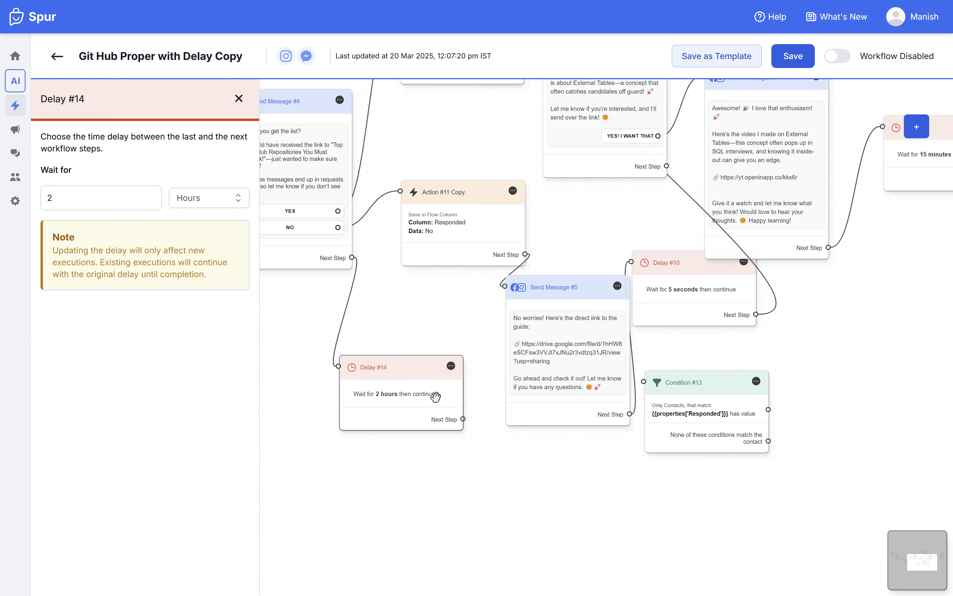
# Step: Place the Responded condition node beside the 2-hour delay and connect the delay's next step to it
pyautogui.moveTo(436, 392); pyautogui.dragTo(404, 425)
pyautogui.moveTo(718, 398); pyautogui.dragTo(534, 488)
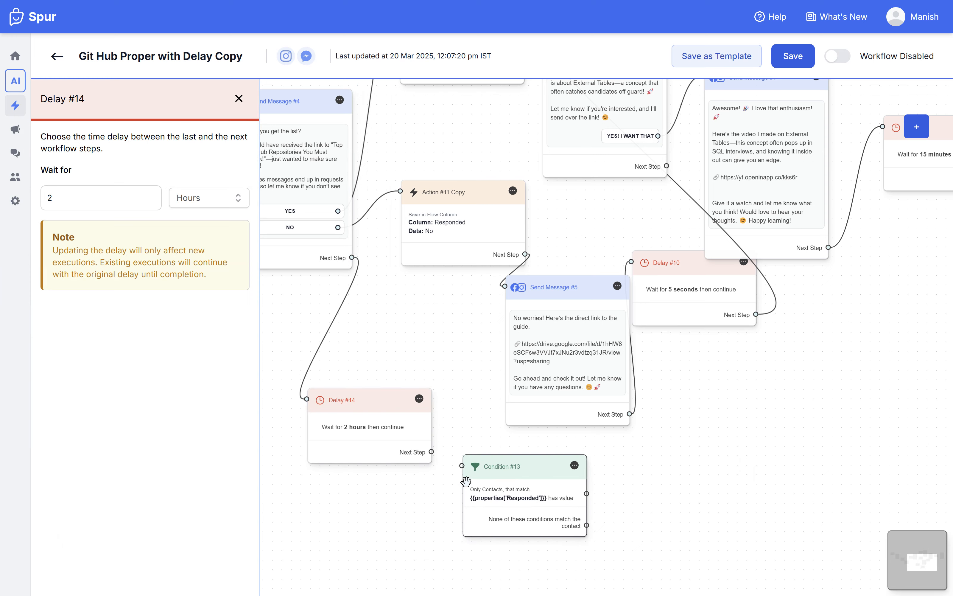
pyautogui.scroll(2, 465, 479)
pyautogui.moveTo(425, 445); pyautogui.dragTo(460, 459)
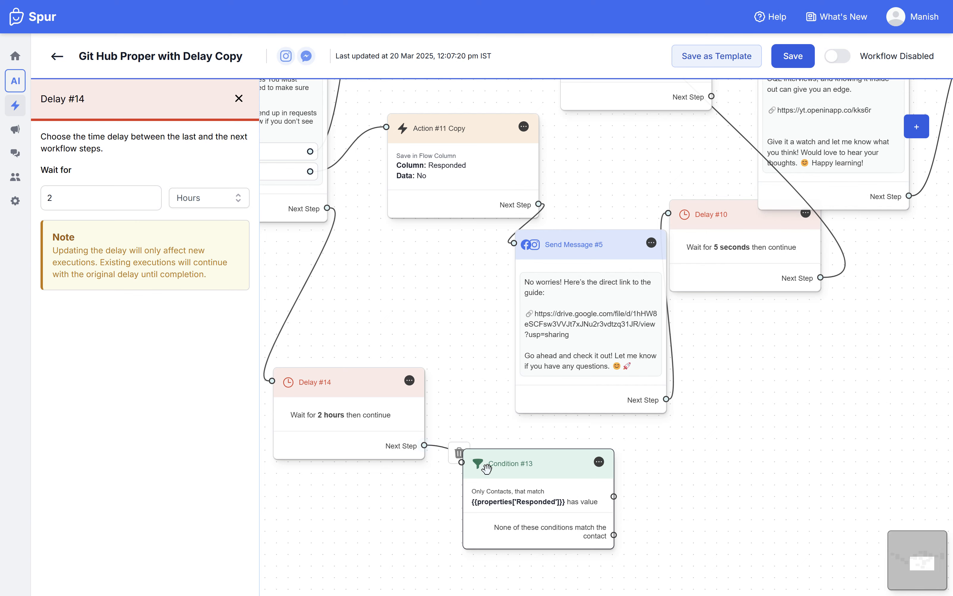
pyautogui.click(544, 490)
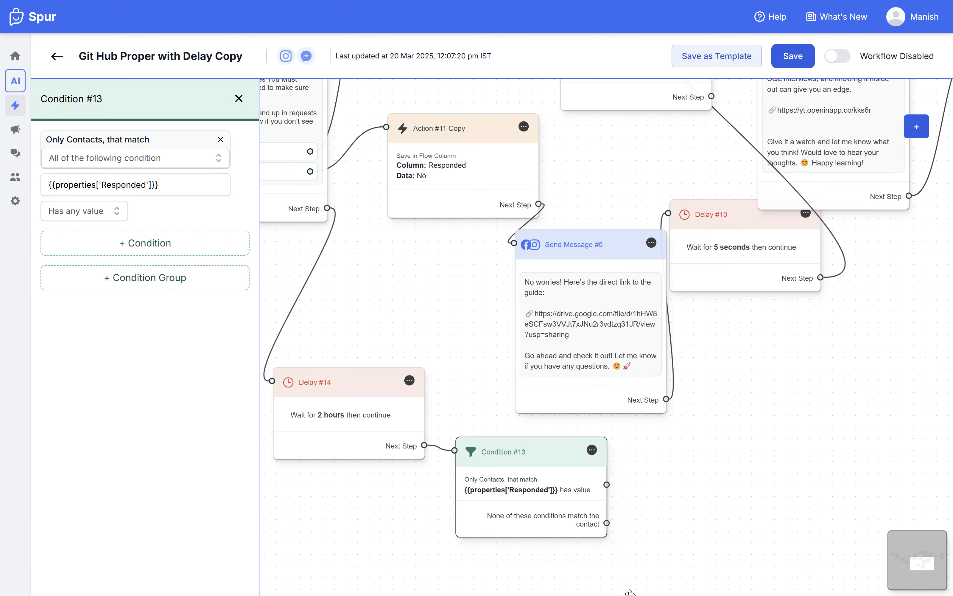
# Step: Add an Instagram/Facebook message node and place it in the empty space beside the Responded condition node
pyautogui.scroll(-3, 585, 472)
pyautogui.scroll(-4, 600, 485)
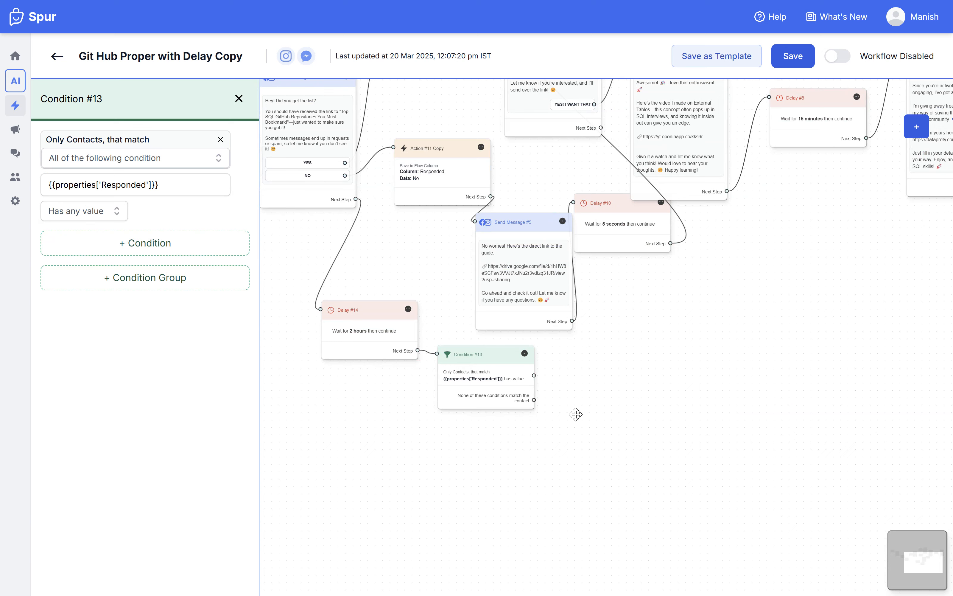
pyautogui.click(914, 135)
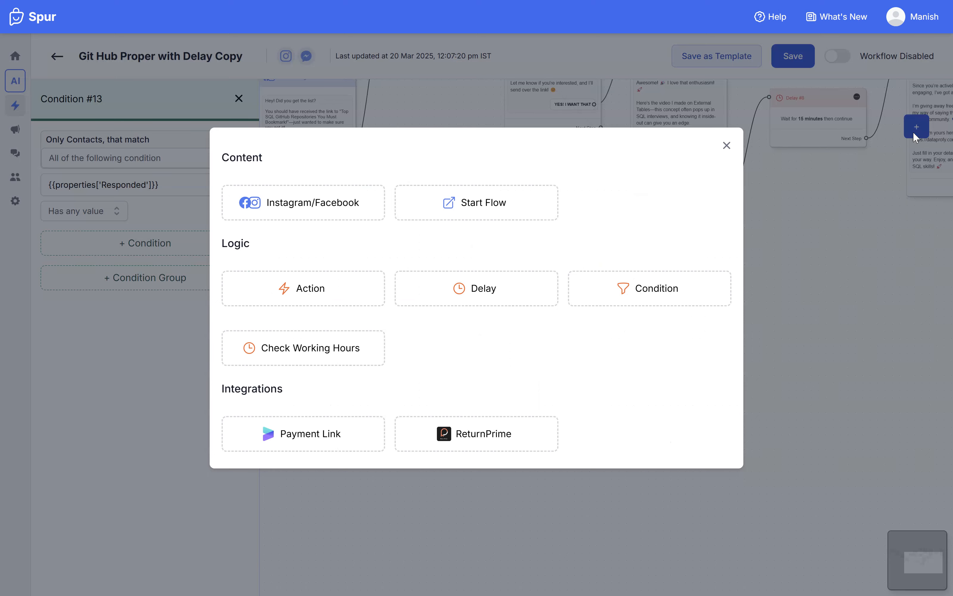
pyautogui.click(307, 202)
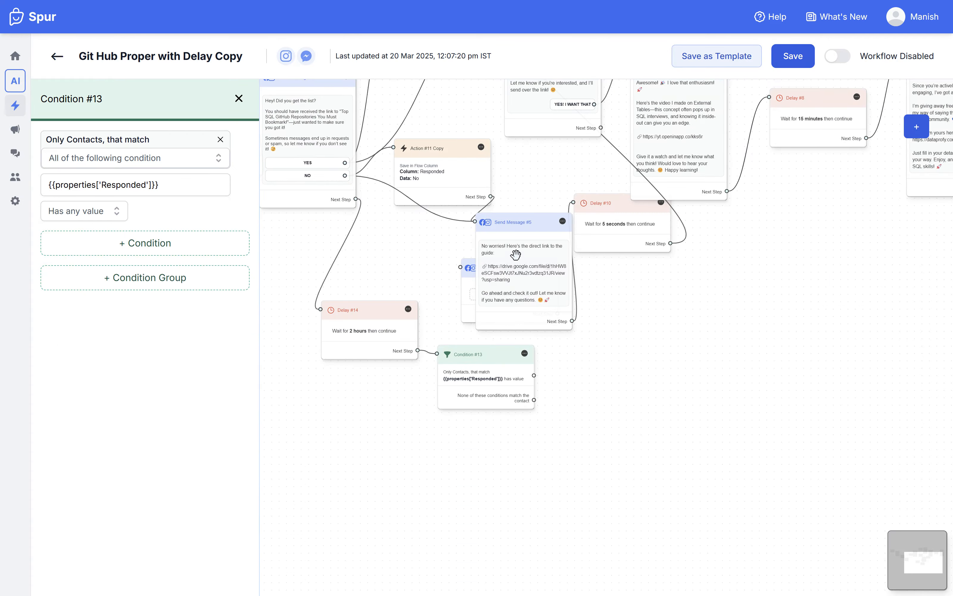
pyautogui.moveTo(468, 270); pyautogui.dragTo(578, 404)
pyautogui.scroll(2, 578, 404)
pyautogui.moveTo(576, 353); pyautogui.dragTo(646, 544)
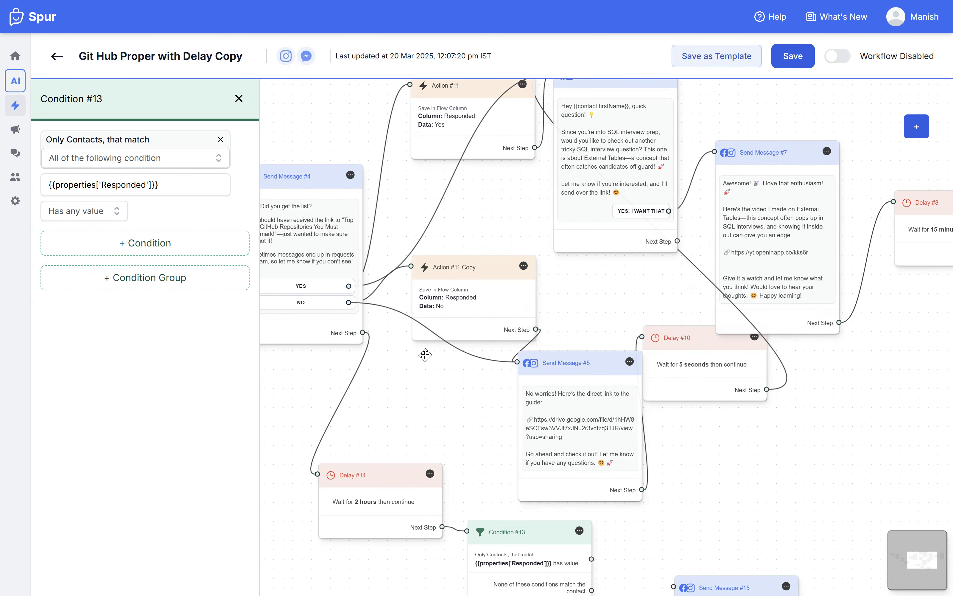
# Step: Delete the direct connections from Send Message #4's YES and NO buttons to Send Message #6 and #5, and reposition the Yes action
pyautogui.click(433, 332)
pyautogui.moveTo(487, 193)
pyautogui.mouseDown()
pyautogui.moveTo(538, 296)
pyautogui.moveTo(489, 205)
pyautogui.mouseUp()
pyautogui.click(501, 280)
pyautogui.moveTo(478, 128); pyautogui.dragTo(463, 145)
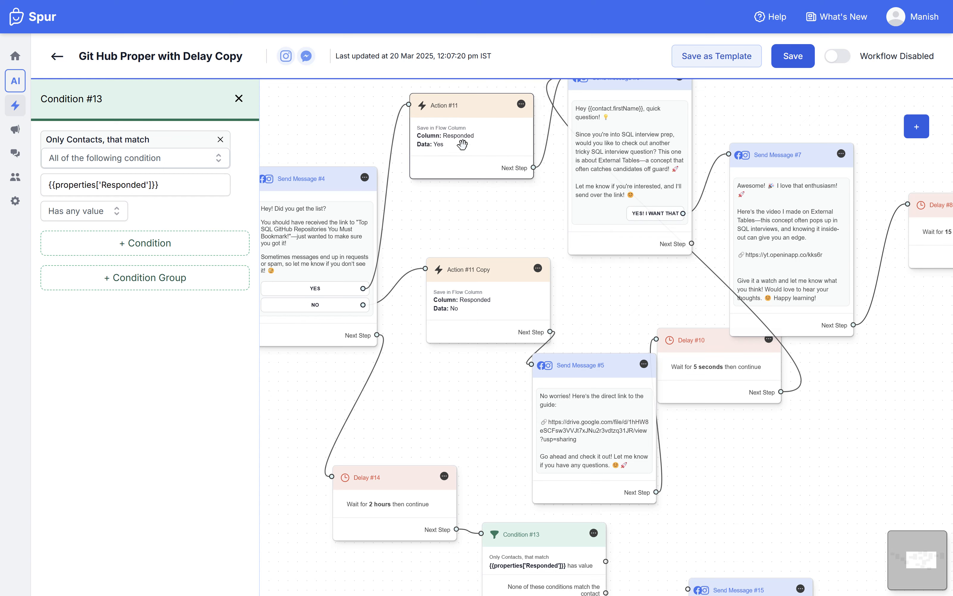
# Step: Connect the condition's "None of these conditions match the contact" output to the new message node and move that node closer
pyautogui.scroll(-5, 619, 298)
pyautogui.scroll(-5, 655, 325)
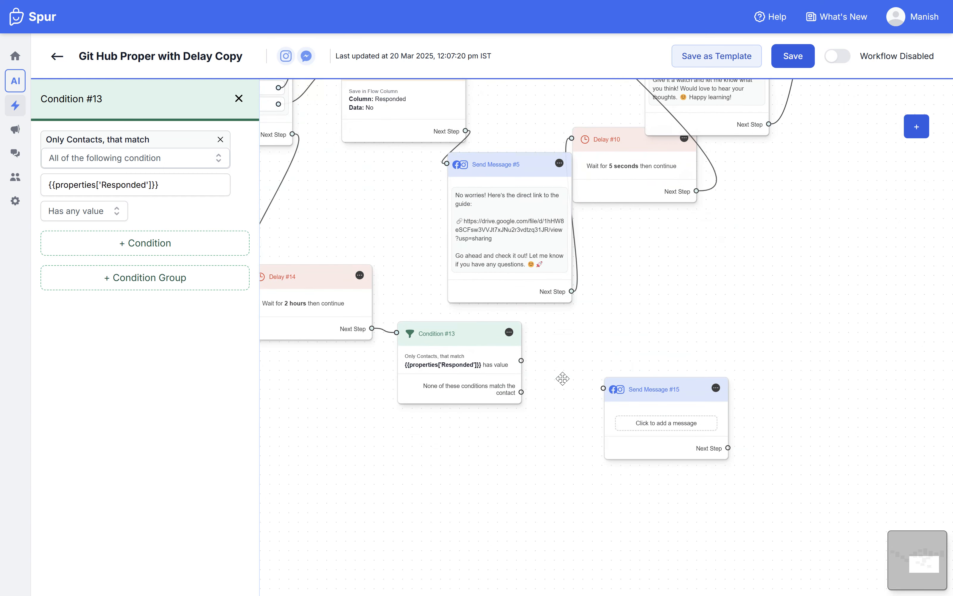
pyautogui.scroll(3, 494, 363)
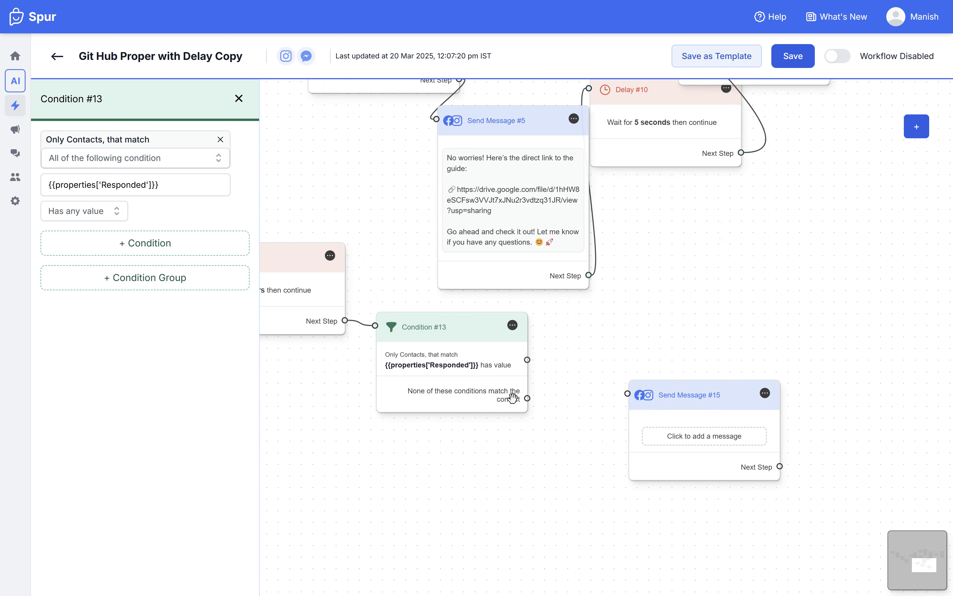
pyautogui.scroll(10, 584, 345)
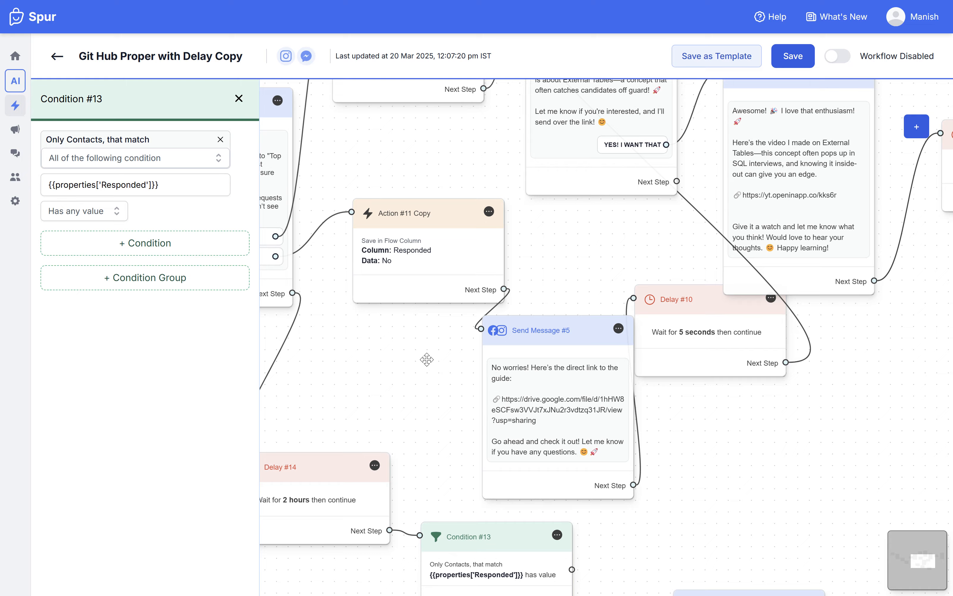
pyautogui.moveTo(493, 375); pyautogui.dragTo(490, 373)
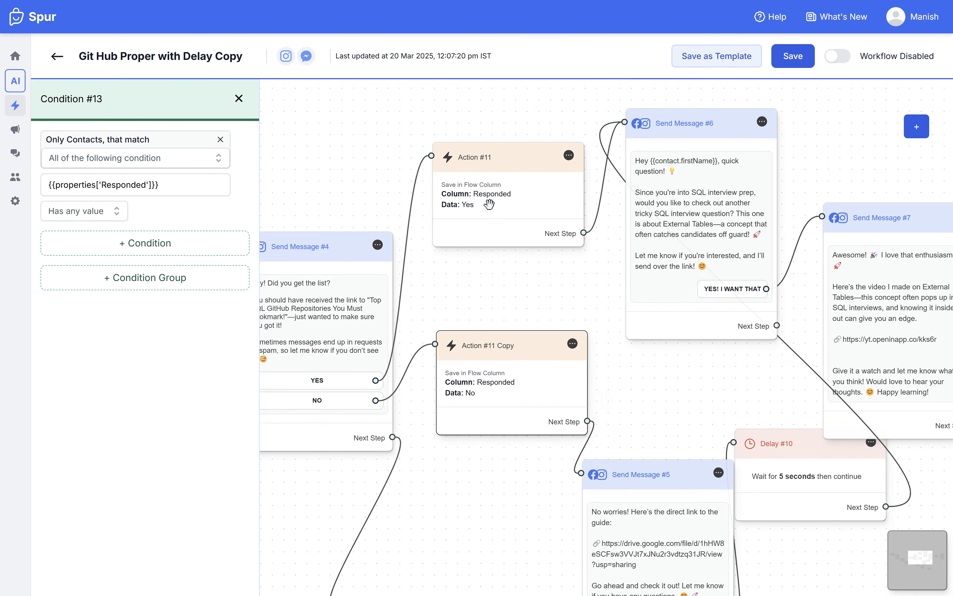
pyautogui.moveTo(517, 534); pyautogui.dragTo(414, 166)
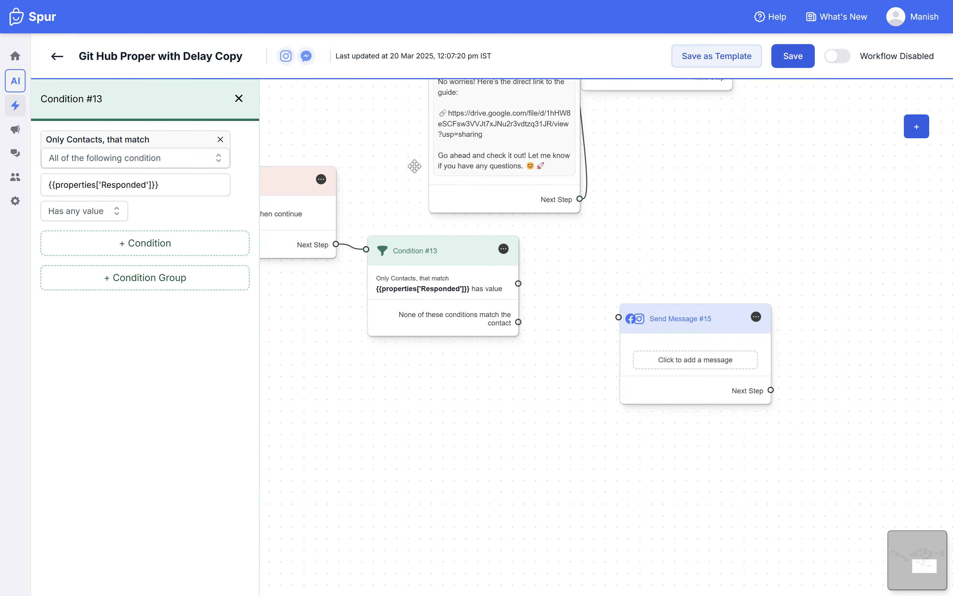
pyautogui.moveTo(518, 322); pyautogui.dragTo(618, 316)
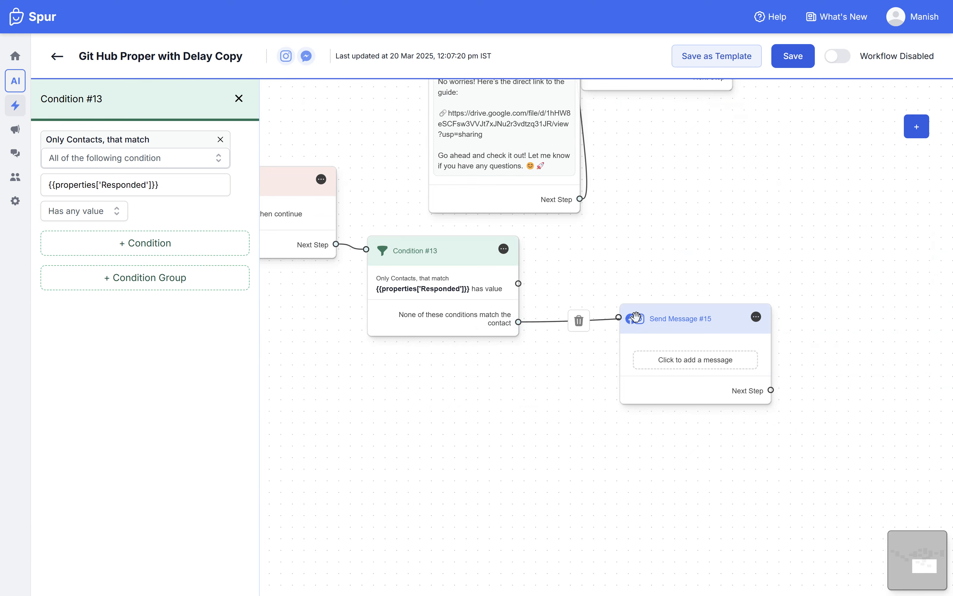
pyautogui.click(690, 327)
pyautogui.moveTo(690, 327); pyautogui.dragTo(626, 315)
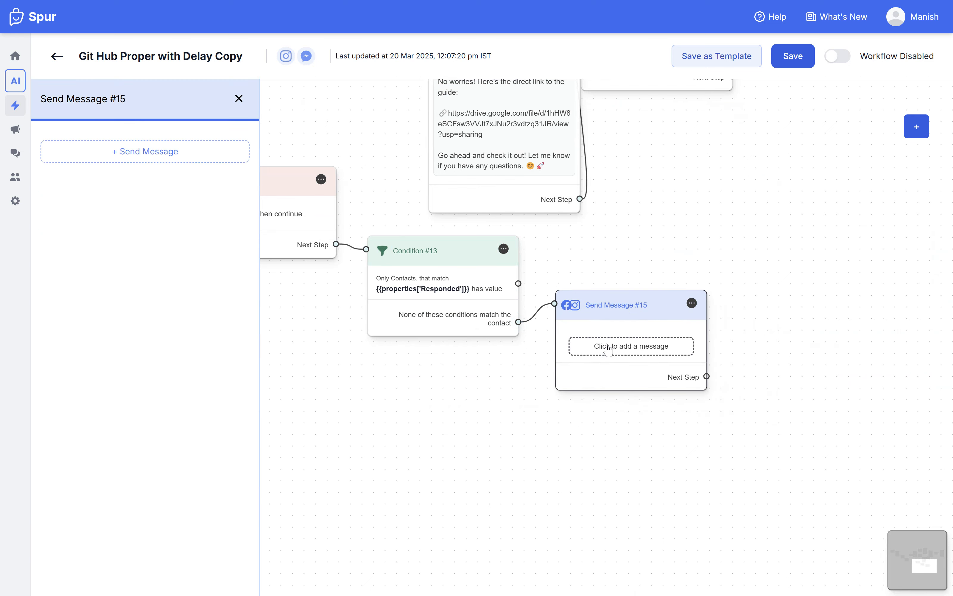
# Step: Add a Text With Quick Reply to Send Message #15 reading "we're still waiting for your response." and, after a blank line, "Please tap Yes or No"
pyautogui.click(143, 154)
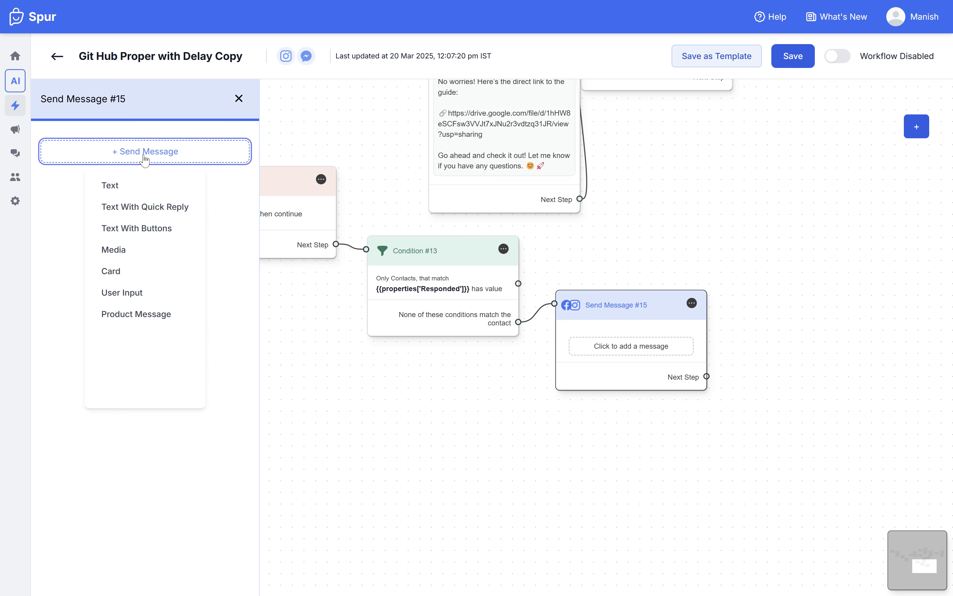
pyautogui.click(135, 217)
pyautogui.click(153, 186)
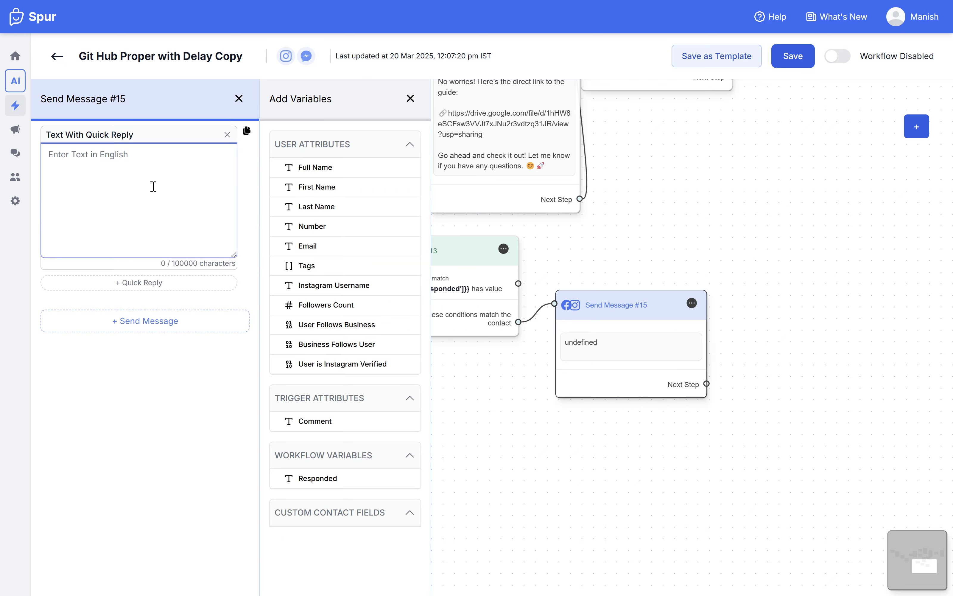
pyautogui.write('we')
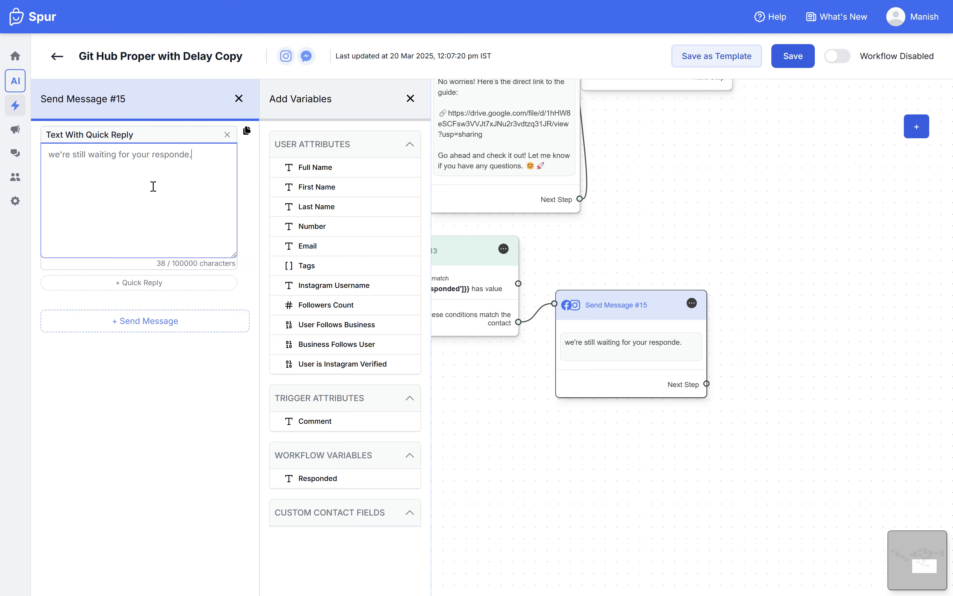
pyautogui.press('Return')
pyautogui.press('Return')
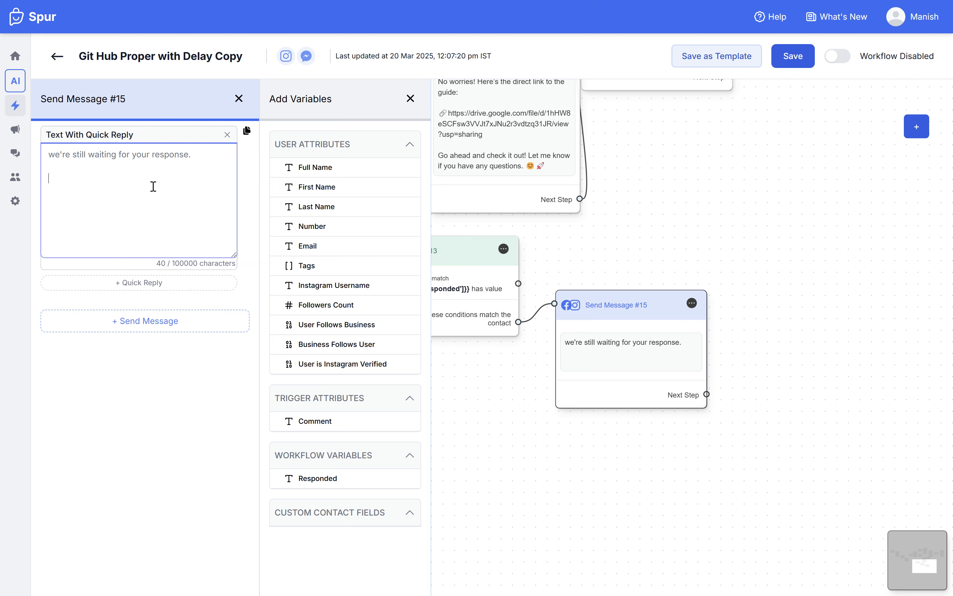
pyautogui.write('Please tap Yes or No')
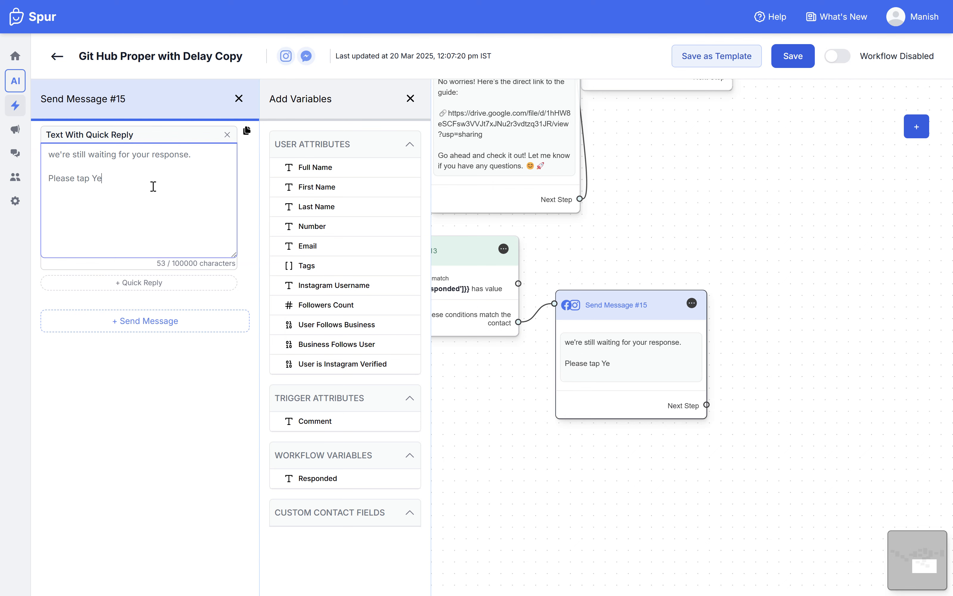
# Step: Add the quick replies Yes and No to Send Message #15 and close its settings
pyautogui.click(139, 282)
pyautogui.click(129, 284)
pyautogui.write('Yes')
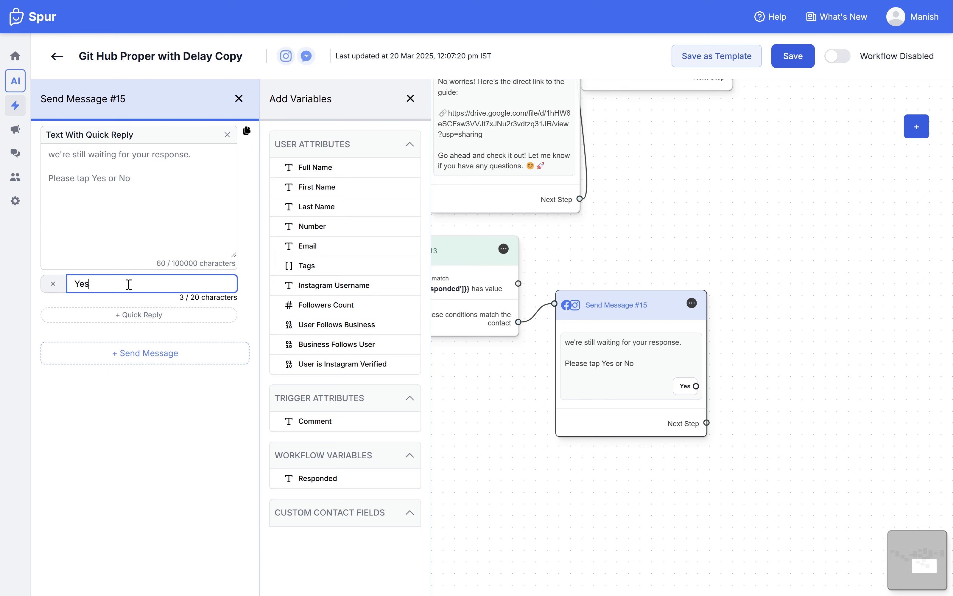
pyautogui.click(141, 314)
pyautogui.write('No')
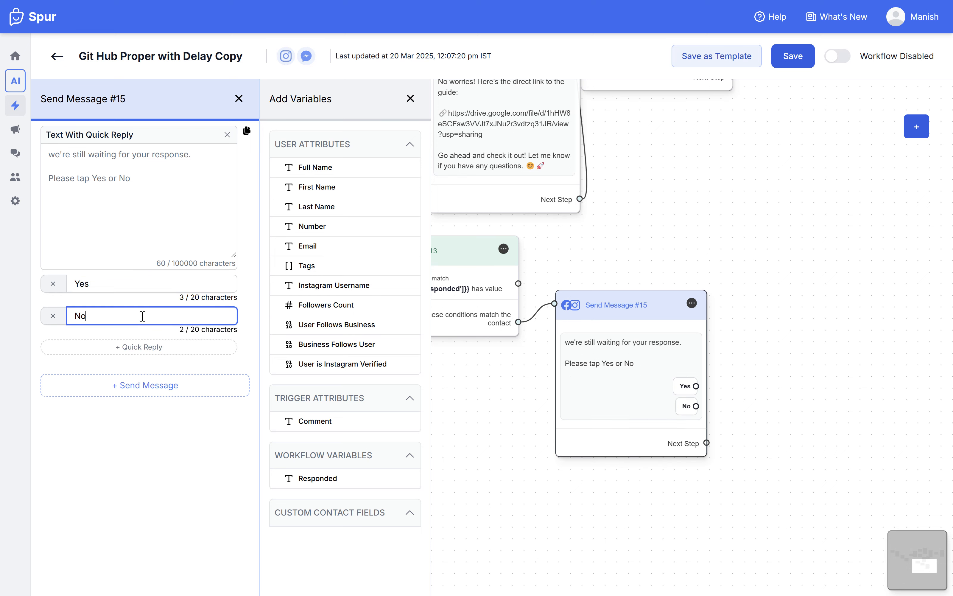
pyautogui.click(238, 99)
pyautogui.moveTo(643, 236); pyautogui.dragTo(705, 410)
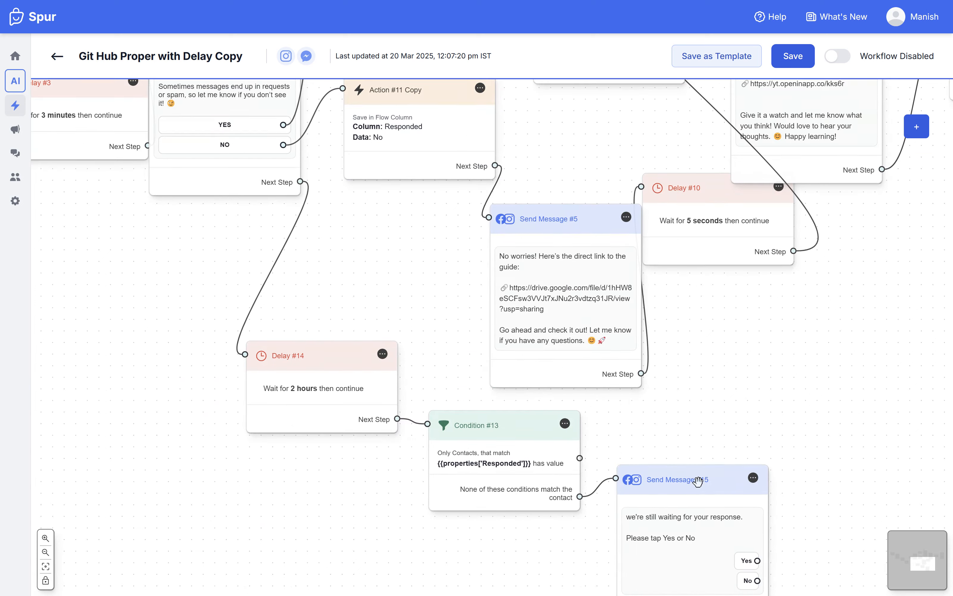
# Step: Place Send Message #15 near Send Message #4 and connect its Yes and No replies to the matching Responded Yes and Responded No actions
pyautogui.moveTo(693, 501); pyautogui.dragTo(148, 249)
pyautogui.scroll(5, 148, 249)
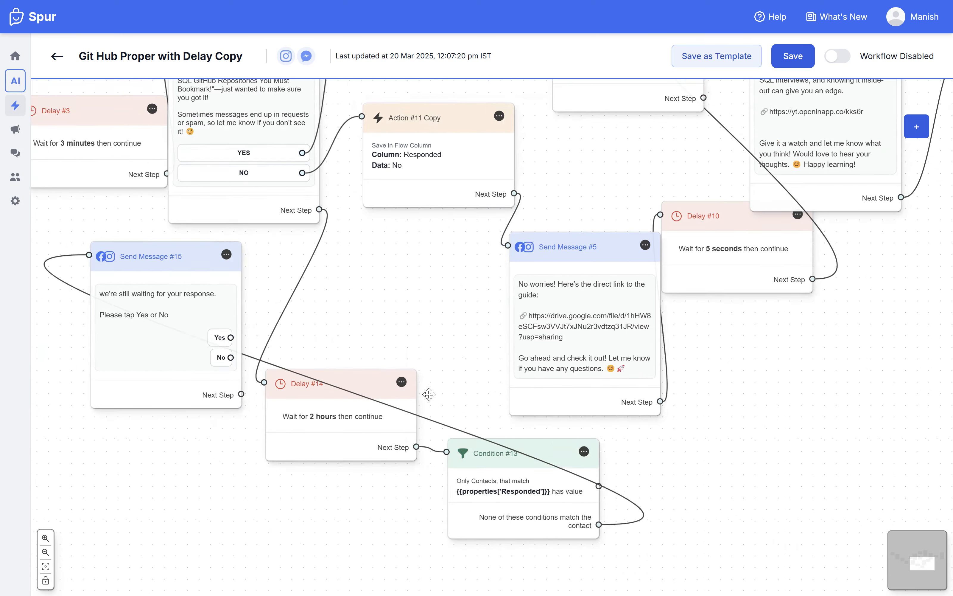
pyautogui.moveTo(299, 445); pyautogui.dragTo(457, 112)
pyautogui.moveTo(300, 465); pyautogui.dragTo(449, 231)
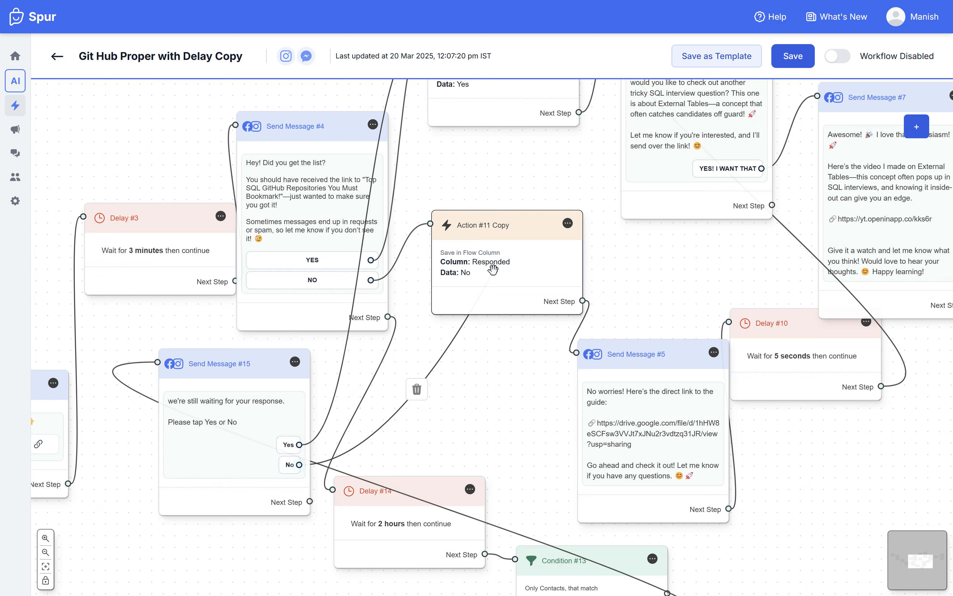
pyautogui.click(238, 99)
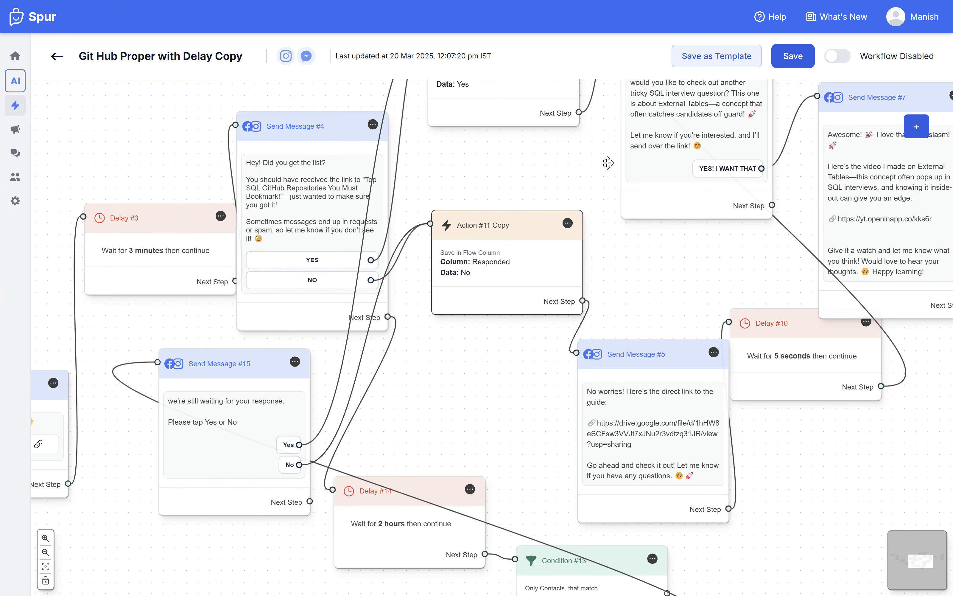
# Step: Move Send Message #15 back beside Condition #13, on its output side
pyautogui.scroll(5, 620, 203)
pyautogui.hscroll(3, 620, 204)
pyautogui.scroll(-5, 497, 338)
pyautogui.hscroll(-5, 498, 338)
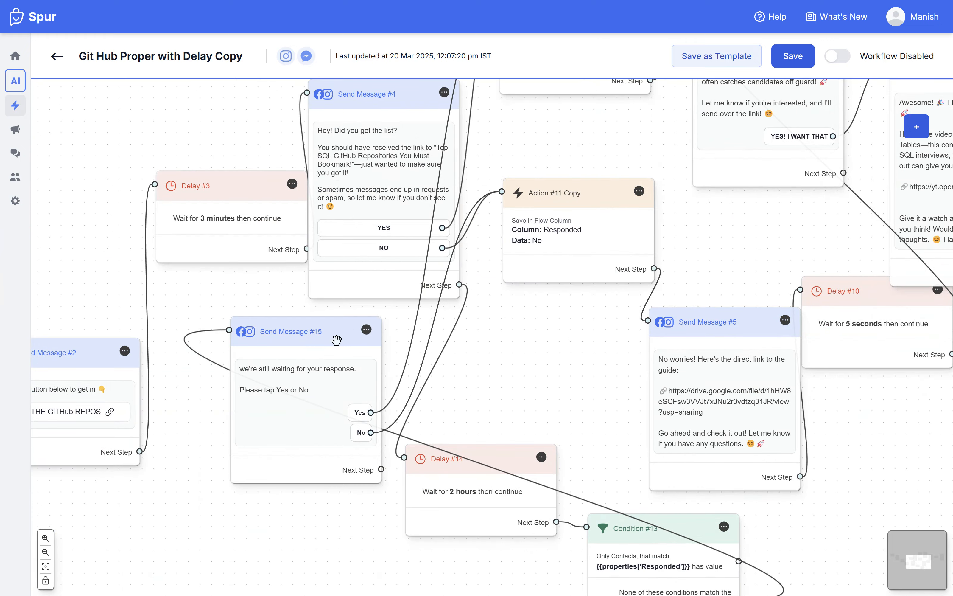
pyautogui.scroll(-5, 674, 460)
pyautogui.hscroll(5, 675, 459)
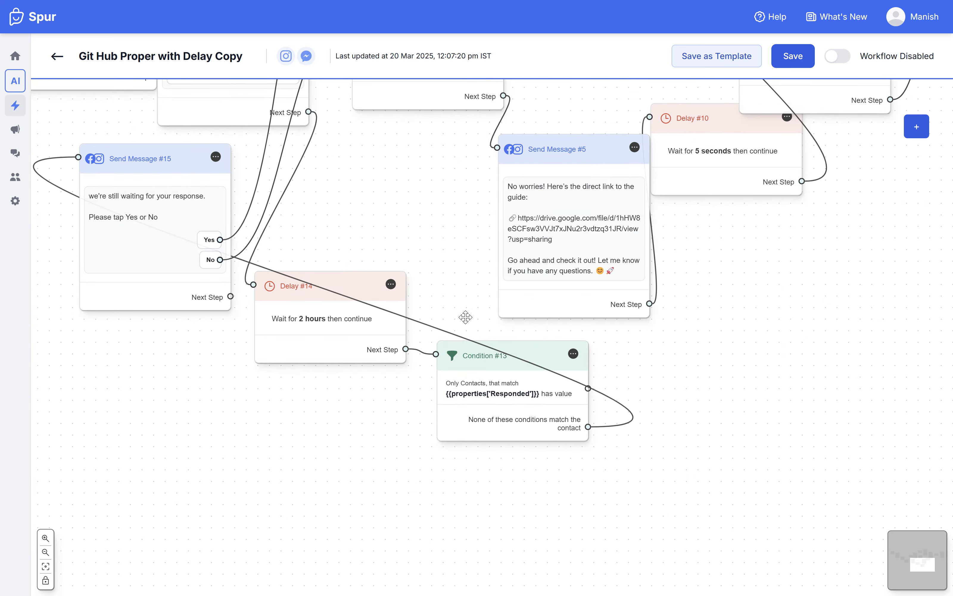
pyautogui.moveTo(145, 186); pyautogui.dragTo(723, 361)
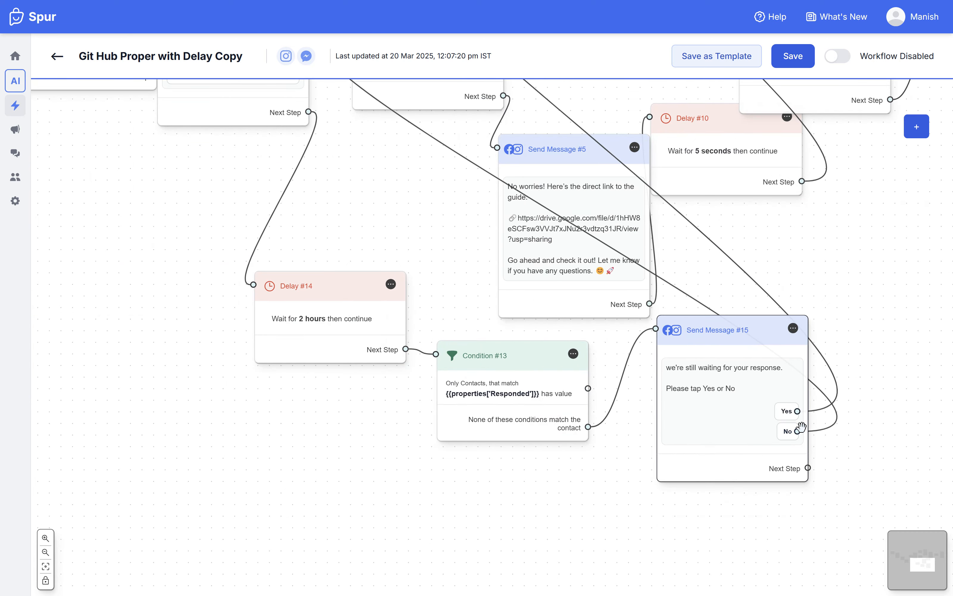
# Step: Review how the Yes and No replies of Send Message #15 link back to the two Responded actions used by Send Message #4
pyautogui.scroll(6, 817, 546)
pyautogui.hscroll(-2, 817, 545)
pyautogui.moveTo(818, 546); pyautogui.dragTo(819, 549)
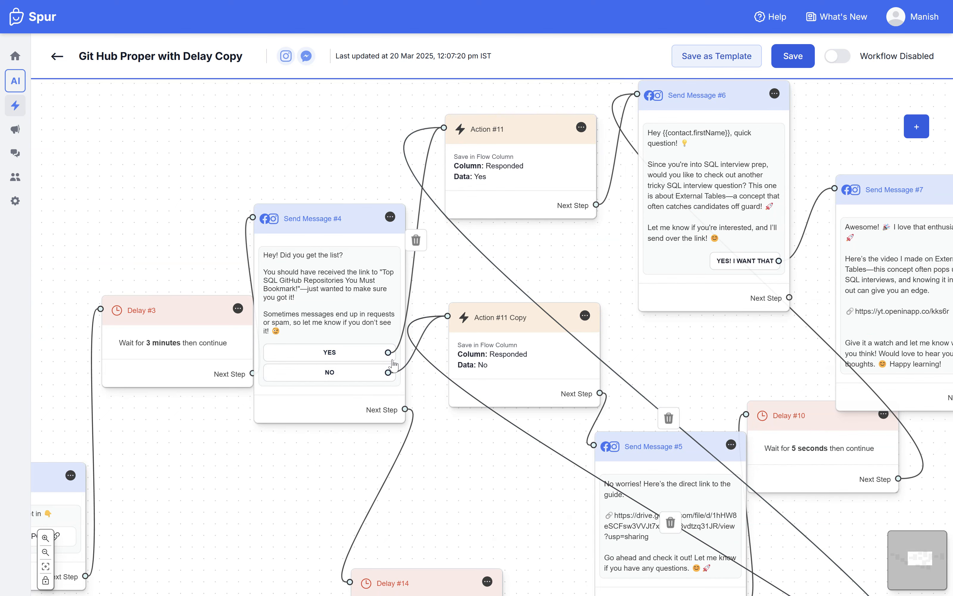
pyautogui.moveTo(577, 264); pyautogui.dragTo(451, 264)
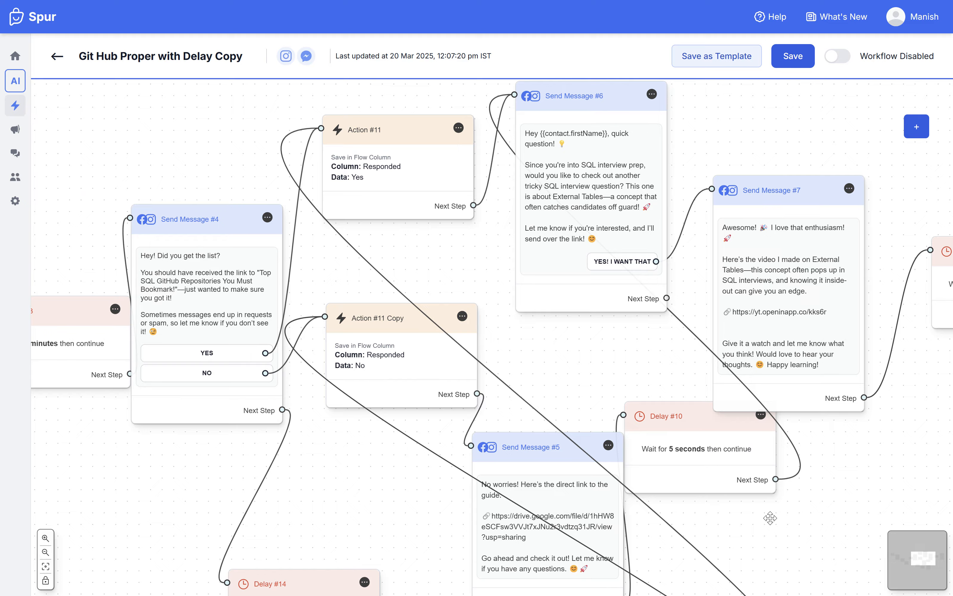
pyautogui.scroll(-2, 770, 518)
pyautogui.moveTo(838, 528); pyautogui.dragTo(622, 317)
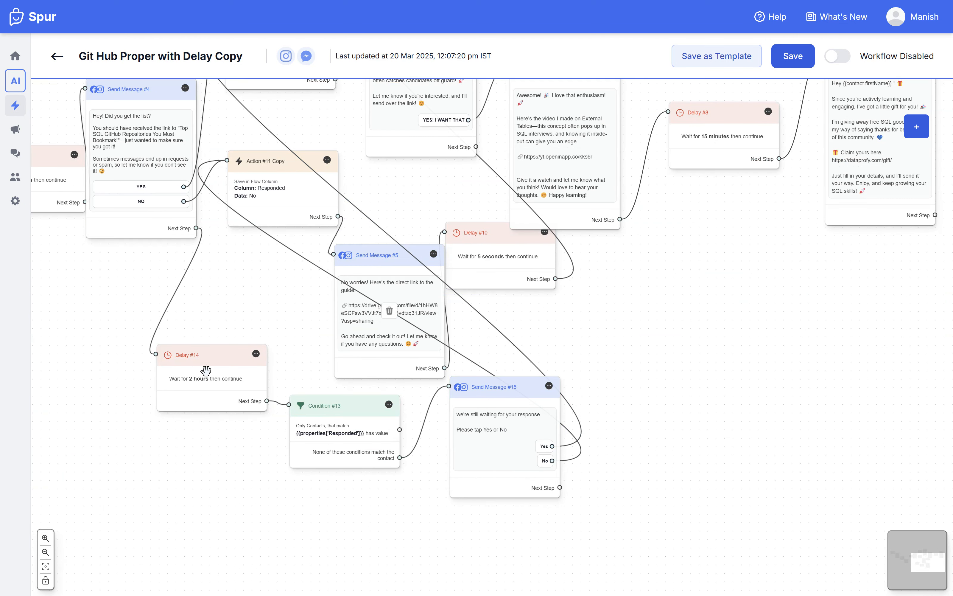
pyautogui.moveTo(635, 346); pyautogui.dragTo(724, 537)
pyautogui.scroll(3, 240, 398)
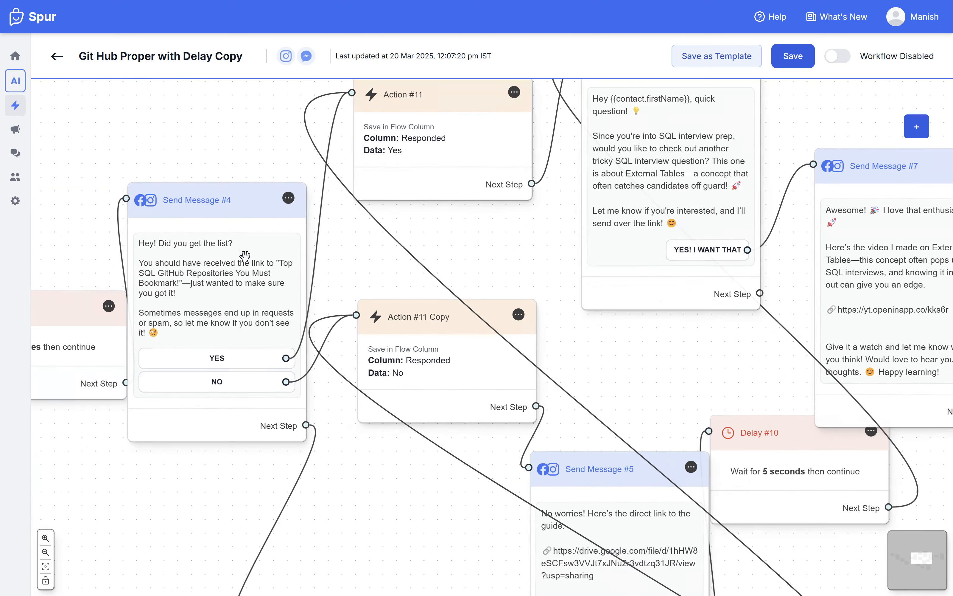
pyautogui.moveTo(346, 419); pyautogui.dragTo(166, 136)
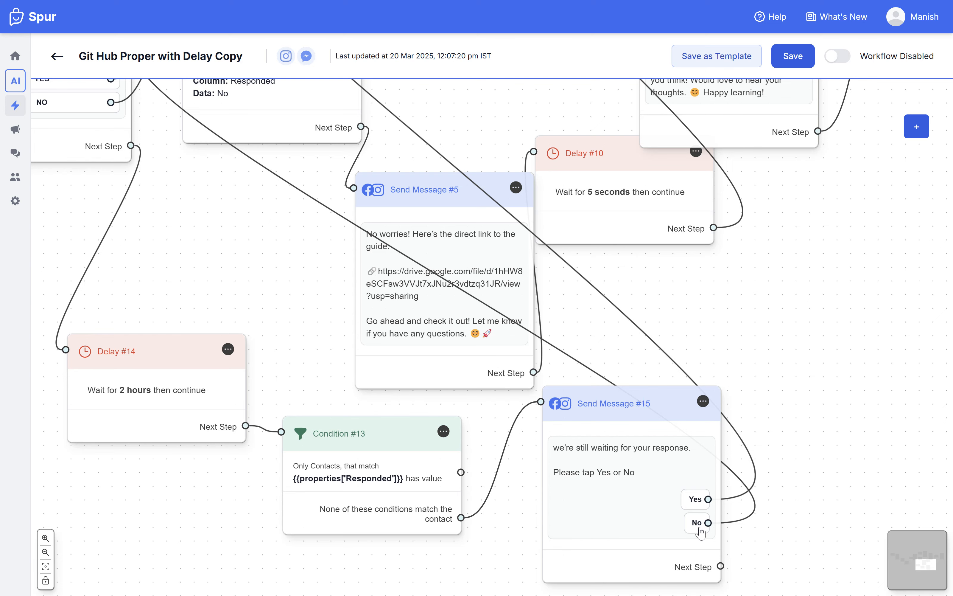
pyautogui.moveTo(273, 277); pyautogui.dragTo(330, 350)
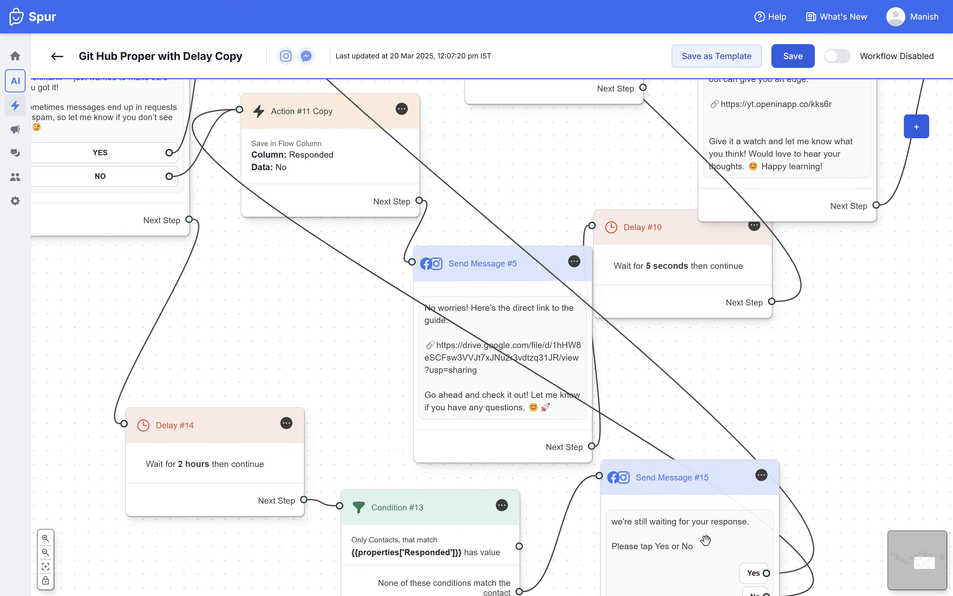
pyautogui.scroll(10, 745, 374)
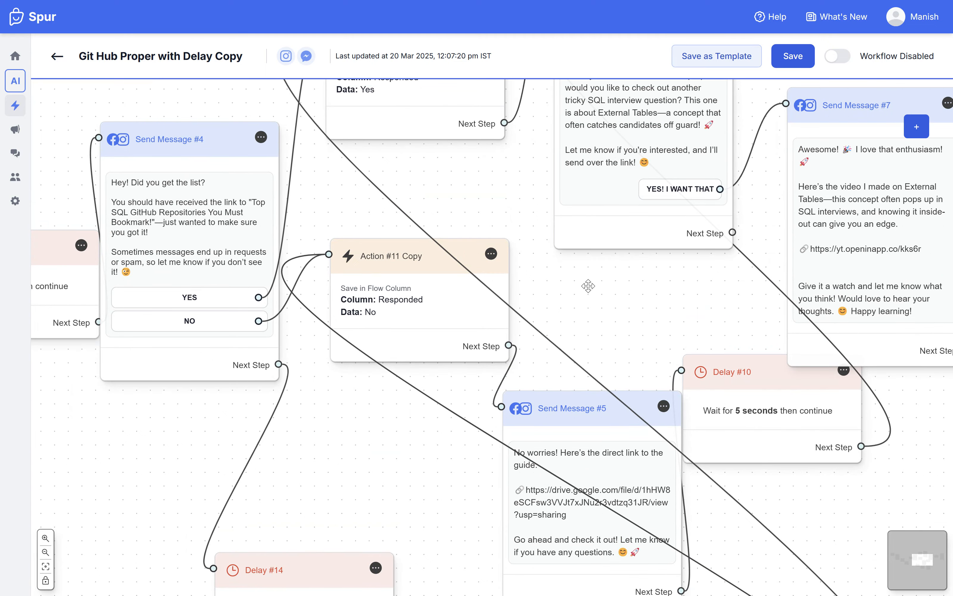
pyautogui.moveTo(528, 305); pyautogui.dragTo(478, 332)
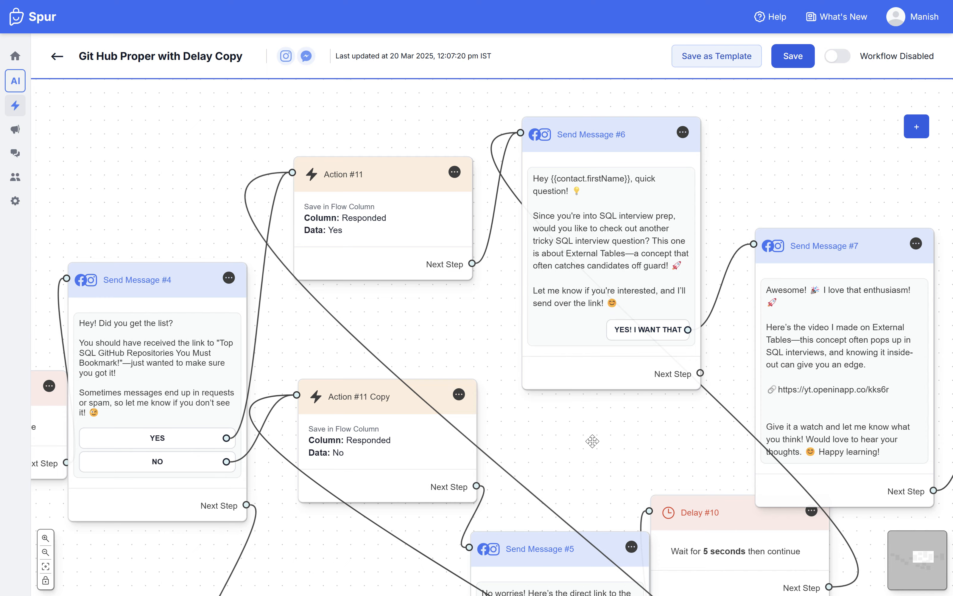
pyautogui.scroll(-3, 593, 441)
pyautogui.moveTo(574, 451); pyautogui.dragTo(570, 347)
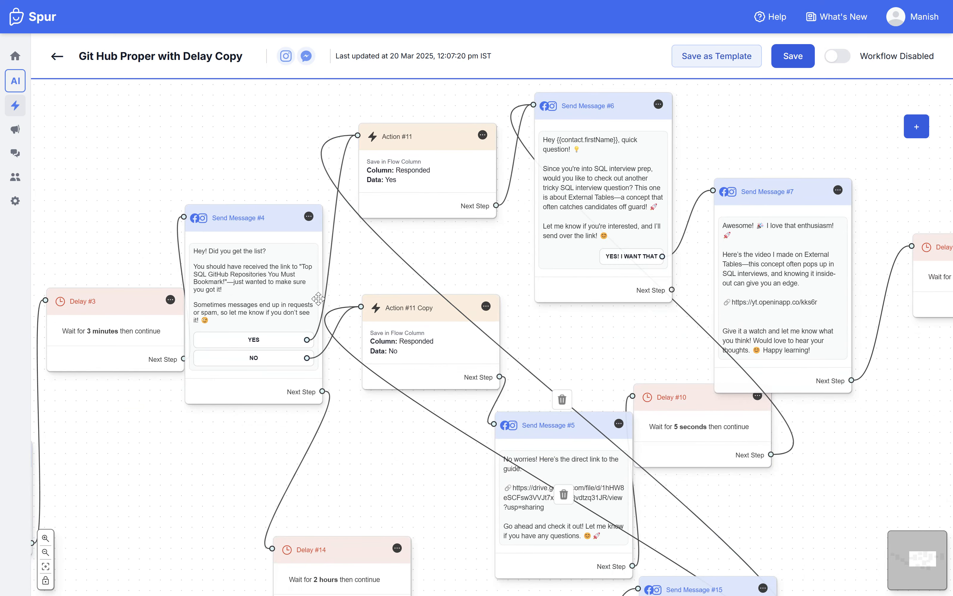
# Step: Move Delay #3 away from Send Message #4 so there is a gap between the two nodes
pyautogui.moveTo(431, 498); pyautogui.dragTo(451, 448)
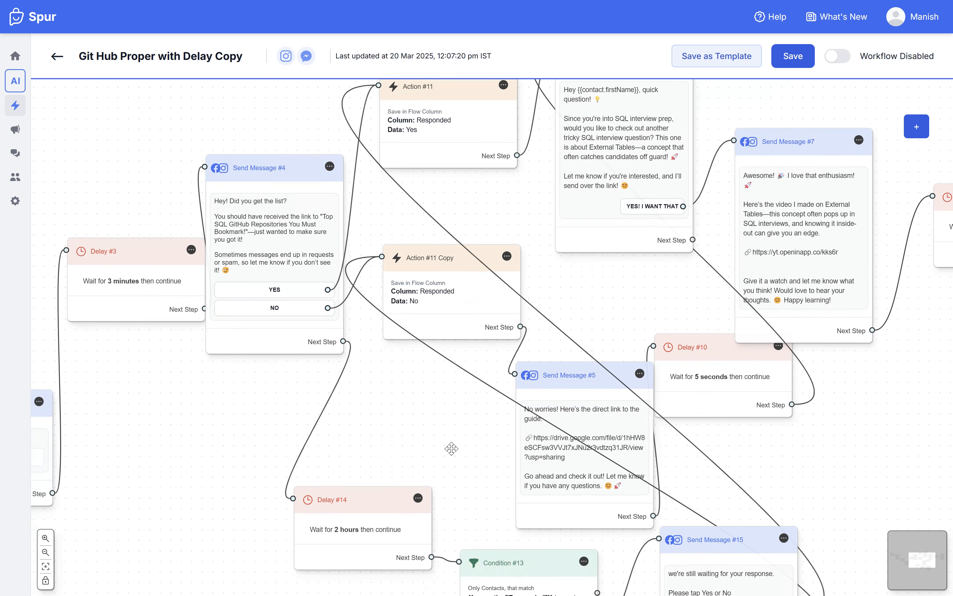
pyautogui.moveTo(164, 279); pyautogui.dragTo(142, 275)
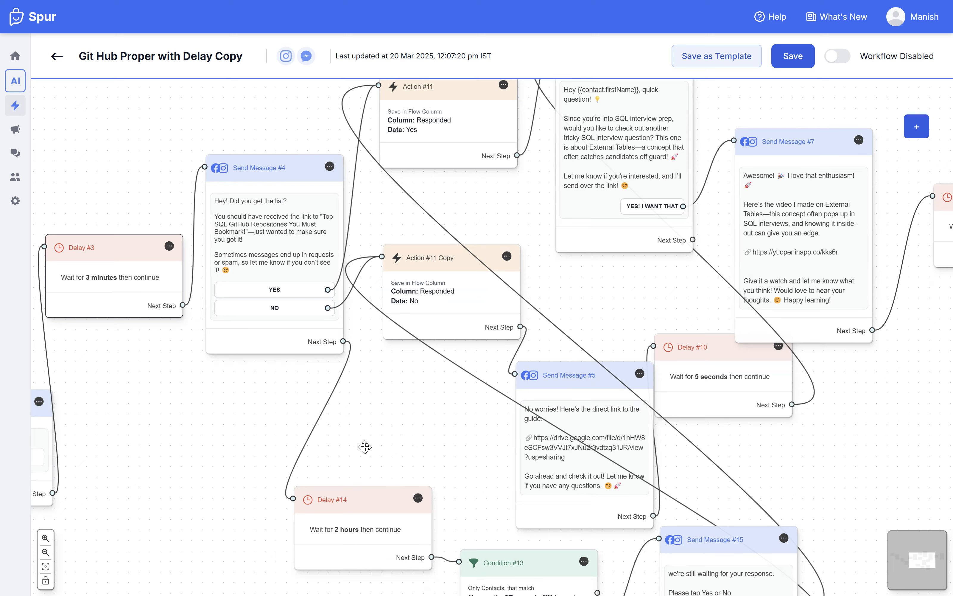
# Step: Examine Send Message #4's reply branches alongside the 2-hour delay, Condition #13 and the reminder message's reply branches
pyautogui.scroll(2, 236, 254)
pyautogui.scroll(1, 236, 254)
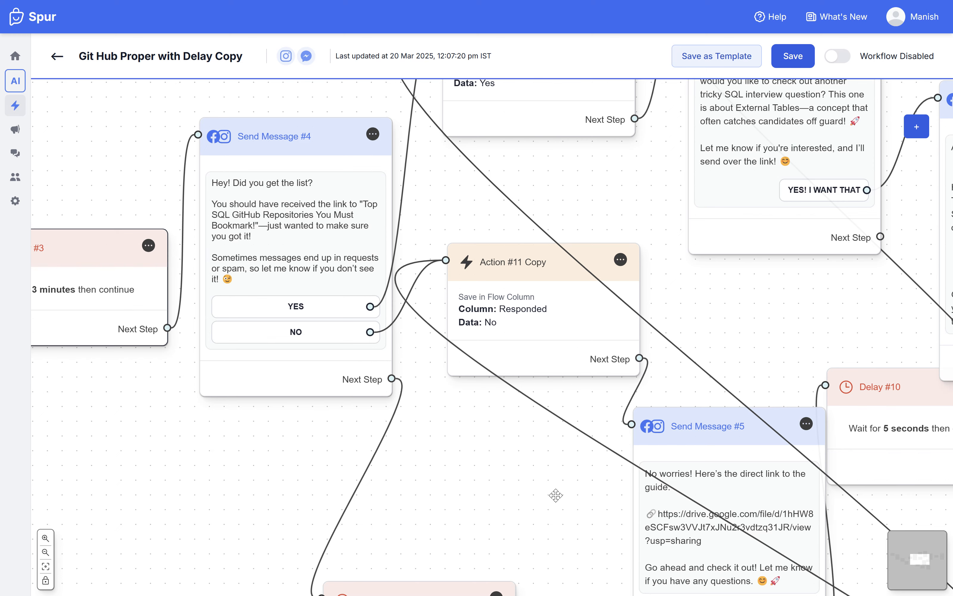
pyautogui.moveTo(570, 517); pyautogui.dragTo(280, 193)
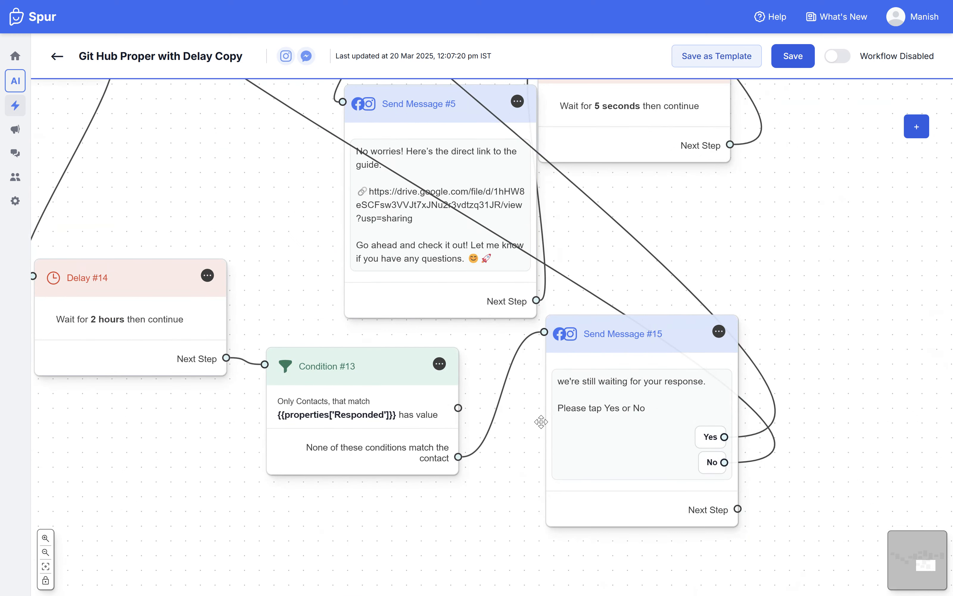
pyautogui.scroll(10, 373, 276)
pyautogui.hscroll(-4, 473, 335)
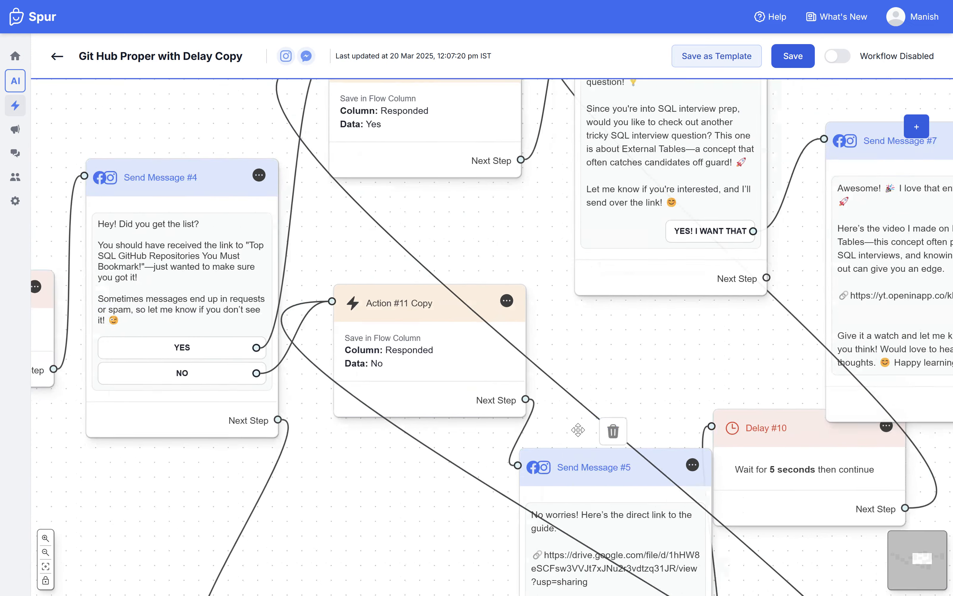
pyautogui.scroll(-2, 630, 385)
pyautogui.hscroll(-1, 631, 385)
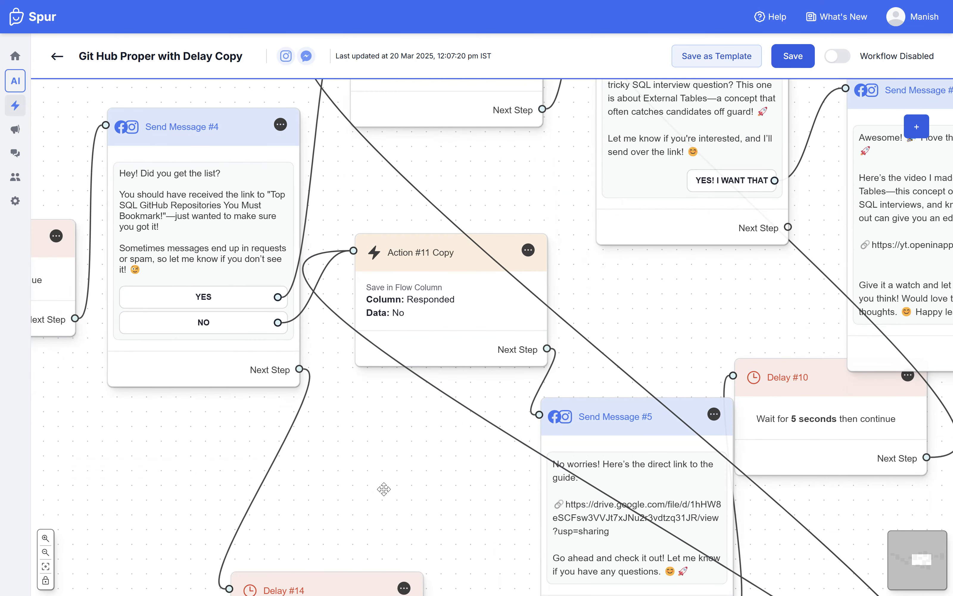
pyautogui.scroll(2, 384, 488)
pyautogui.hscroll(-6, 384, 489)
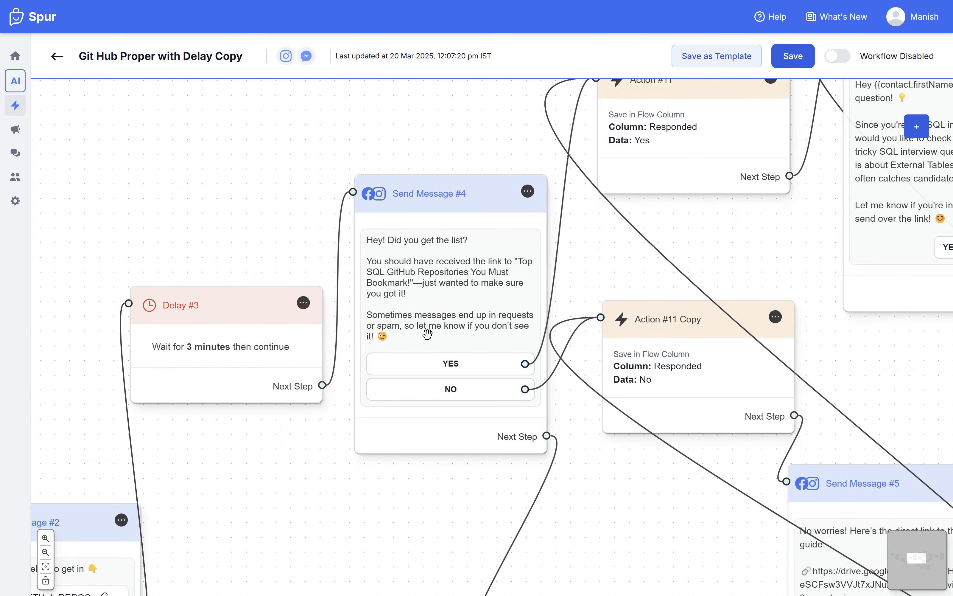
# Step: Reposition Send Message #1 and Send Message #2 to space them out before Delay #3
pyautogui.hscroll(-5, 378, 404)
pyautogui.scroll(-1, 379, 404)
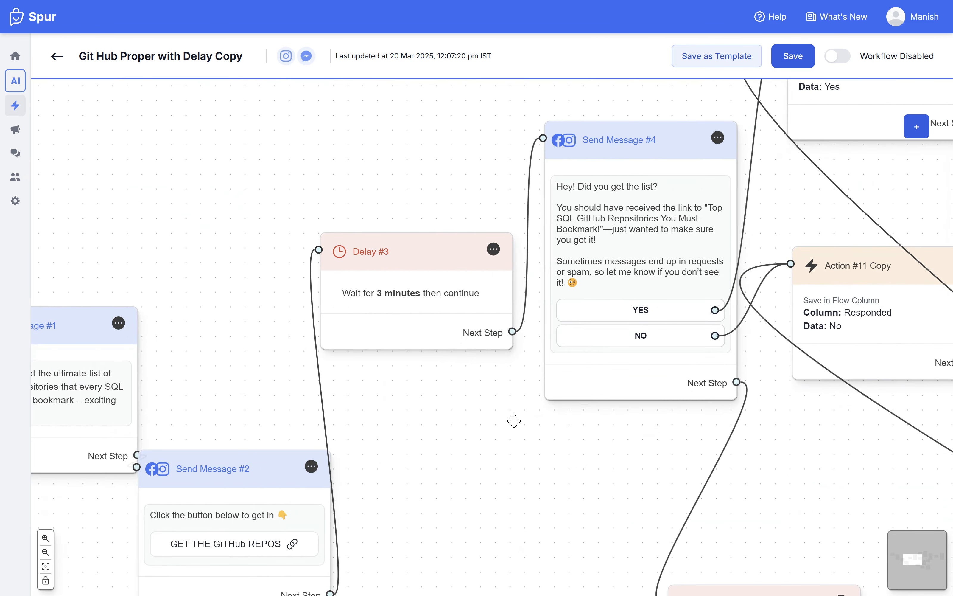
pyautogui.moveTo(119, 370); pyautogui.dragTo(88, 372)
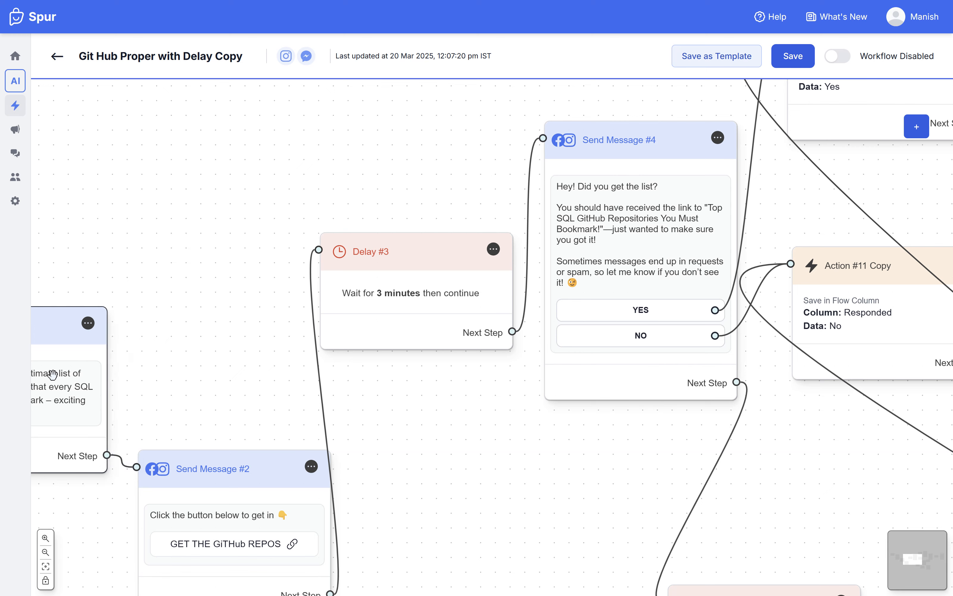
pyautogui.moveTo(524, 475); pyautogui.dragTo(485, 468)
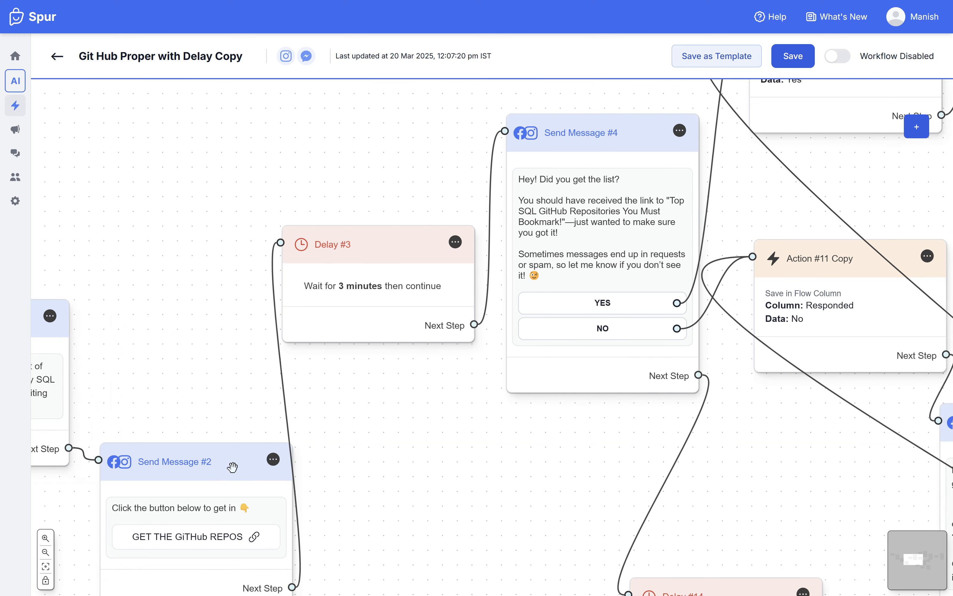
pyautogui.moveTo(233, 467); pyautogui.dragTo(201, 400)
# Step: Trace the no-response path from Send Message #4's Next Step through Delay #14 and Condition #13 to Send Message #15
pyautogui.moveTo(548, 492); pyautogui.dragTo(278, 442)
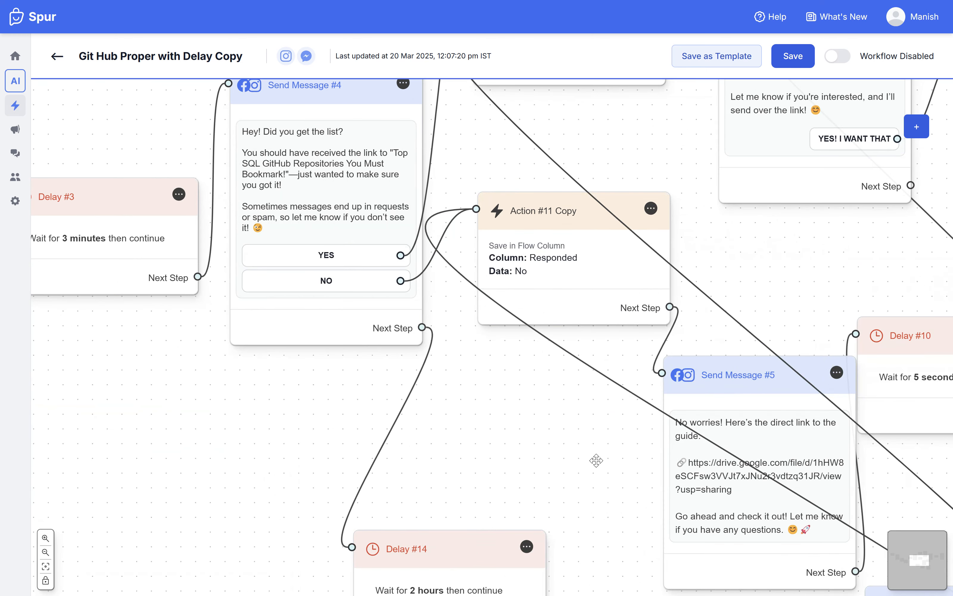
pyautogui.moveTo(588, 468); pyautogui.dragTo(392, 327)
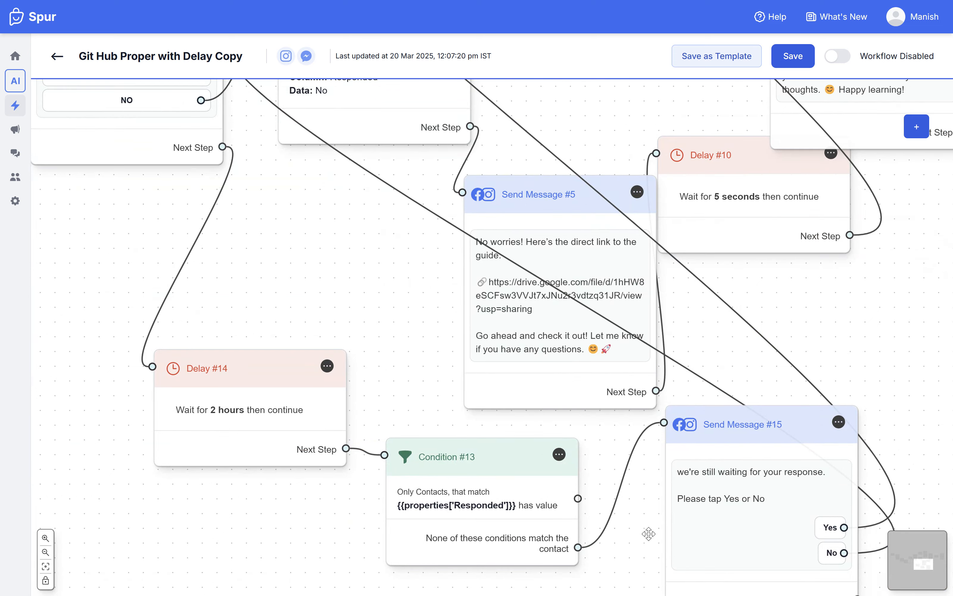
pyautogui.moveTo(649, 533); pyautogui.dragTo(672, 571)
pyautogui.moveTo(331, 309); pyautogui.dragTo(434, 477)
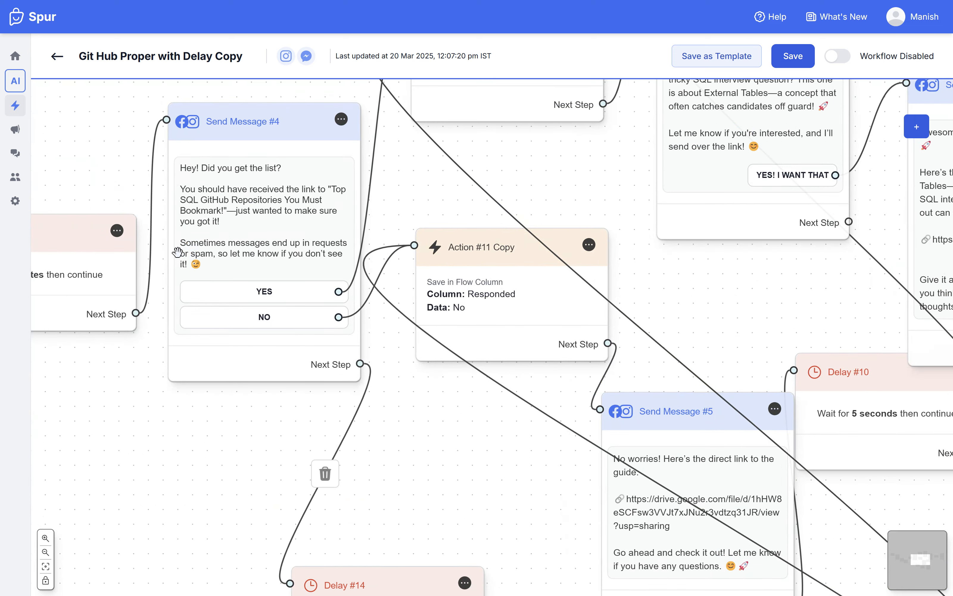
pyautogui.moveTo(533, 481); pyautogui.dragTo(256, 115)
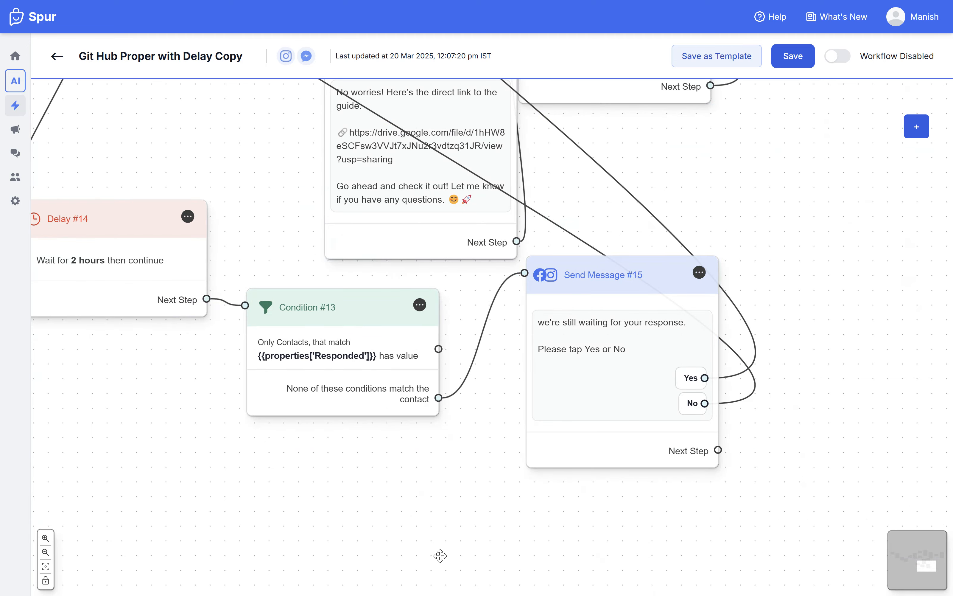
pyautogui.moveTo(300, 480); pyautogui.dragTo(366, 525)
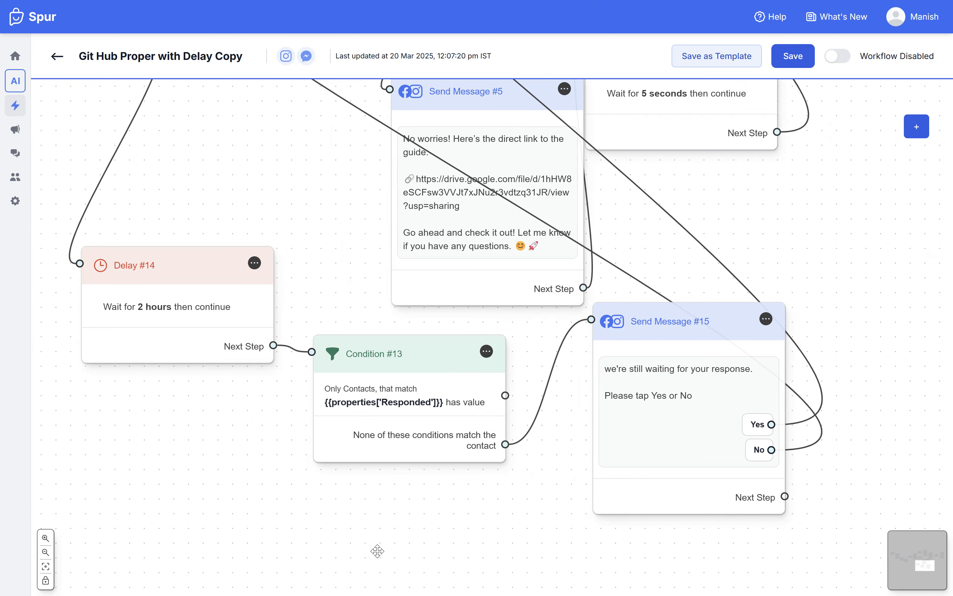